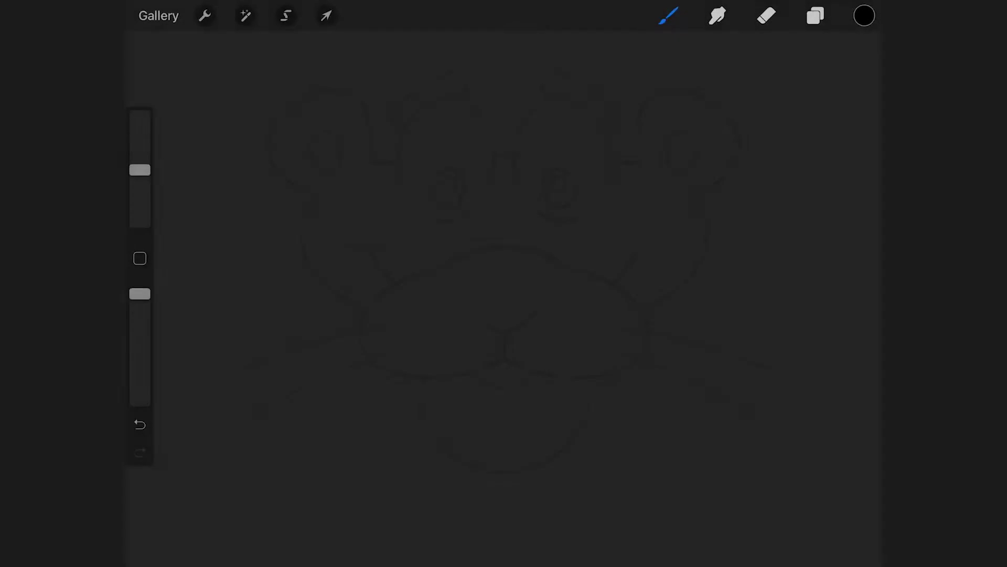
# Step: Turn on the symmetry drawing guide and add Layer 2 with Drawing Assist enabled
pyautogui.click(225, 95)
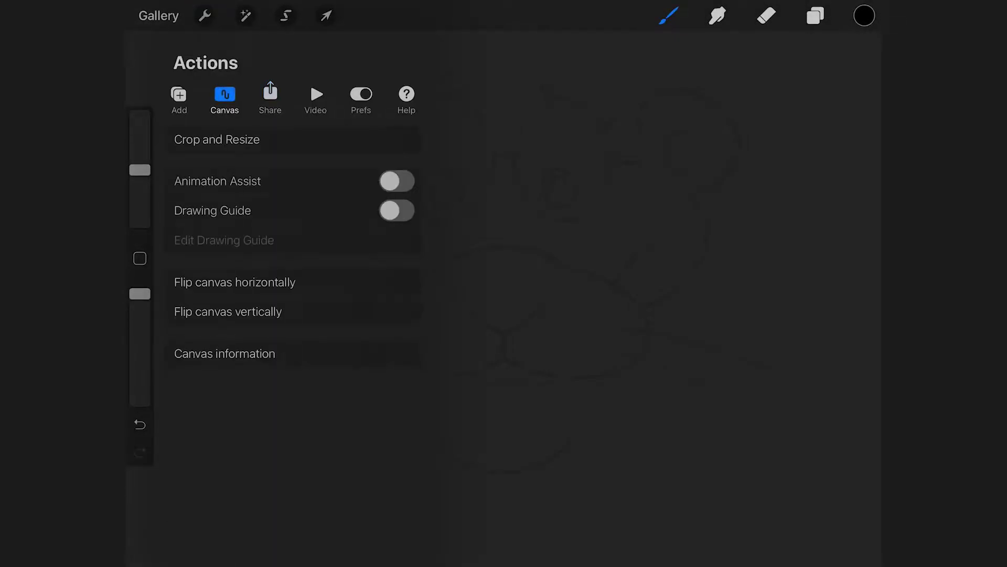
pyautogui.click(396, 210)
pyautogui.click(205, 16)
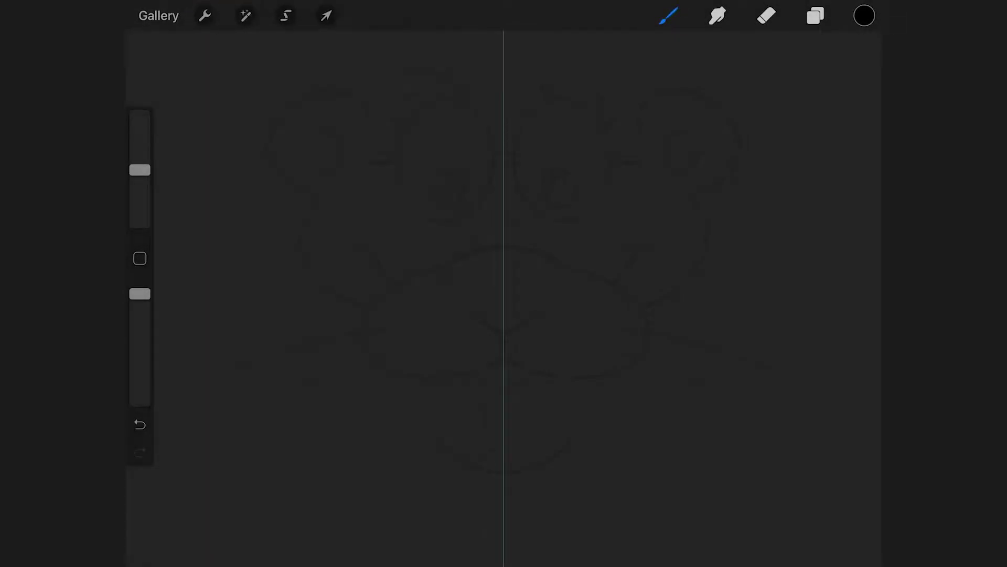
pyautogui.click(815, 16)
pyautogui.click(854, 66)
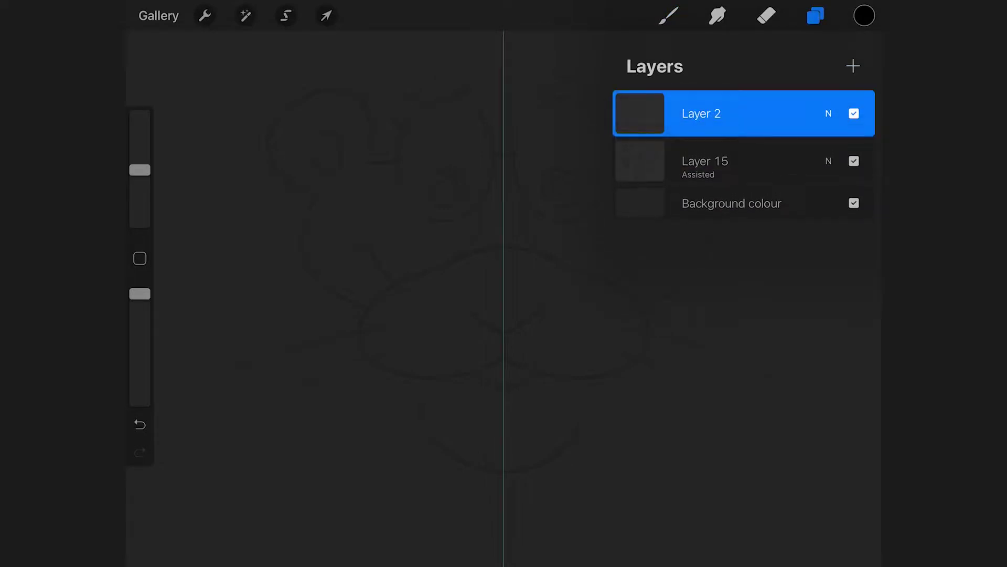
pyautogui.click(702, 114)
pyautogui.click(553, 236)
pyautogui.click(669, 15)
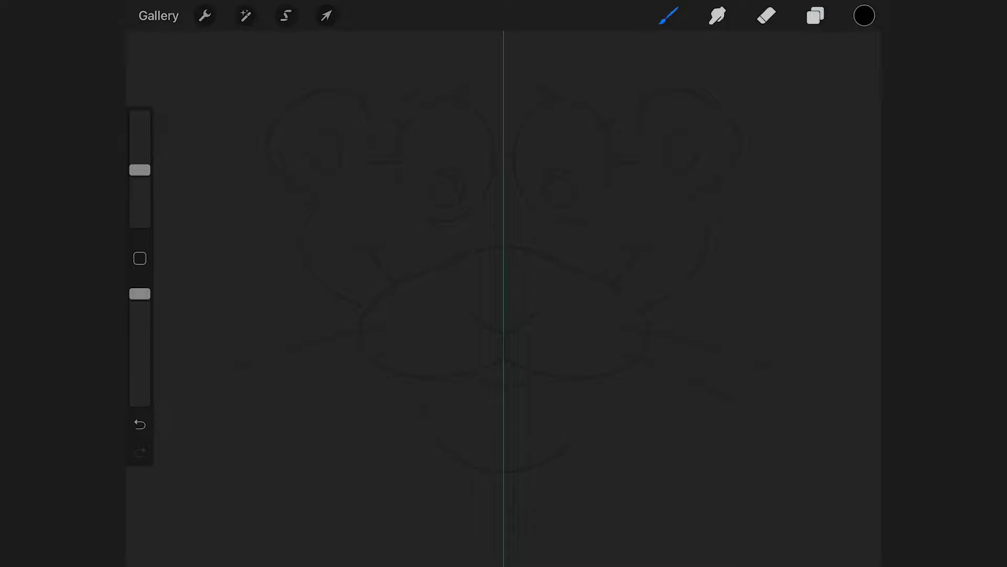
# Step: Select the Monoline brush with black as the colour
pyautogui.click(668, 16)
pyautogui.click(668, 15)
pyautogui.click(864, 16)
pyautogui.click(864, 16)
# Step: Ink mirrored eye ovals, round ears and the upper head sides in black
pyautogui.moveTo(425, 102)
pyautogui.mouseDown()
pyautogui.moveTo(469, 209)
pyautogui.moveTo(417, 218)
pyautogui.moveTo(396, 155)
pyautogui.moveTo(404, 116)
pyautogui.moveTo(425, 103)
pyautogui.mouseUp()
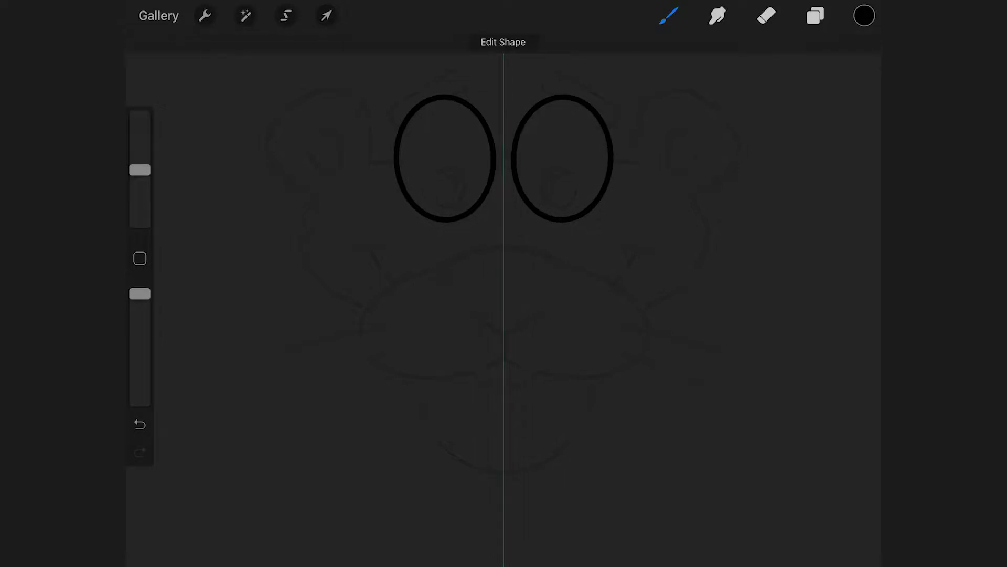
pyautogui.moveTo(395, 163)
pyautogui.mouseDown()
pyautogui.moveTo(364, 162)
pyautogui.moveTo(288, 111)
pyautogui.moveTo(272, 173)
pyautogui.moveTo(316, 195)
pyautogui.moveTo(304, 226)
pyautogui.moveTo(308, 276)
pyautogui.moveTo(341, 302)
pyautogui.moveTo(369, 305)
pyautogui.mouseUp()
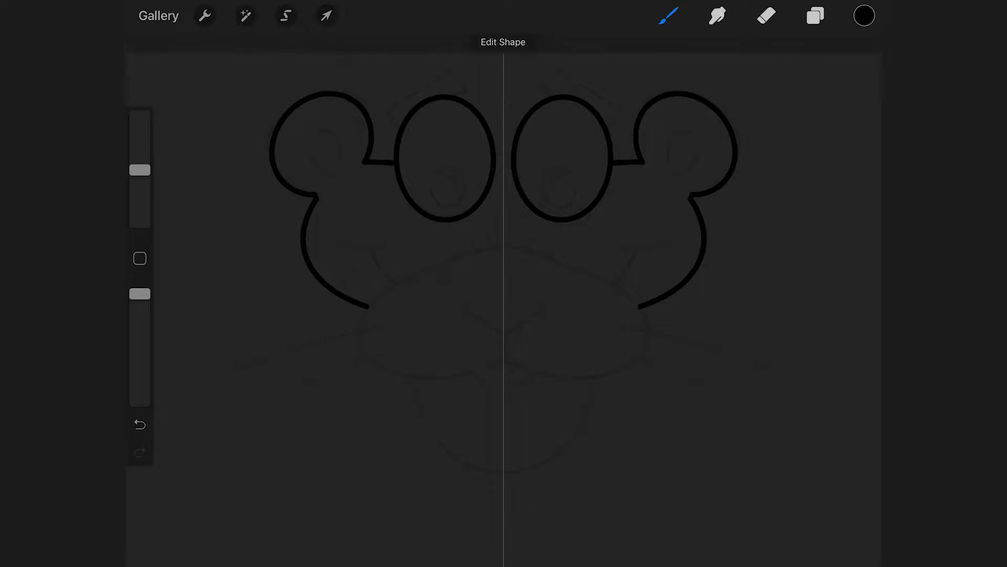
pyautogui.scroll(5, 278, 207)
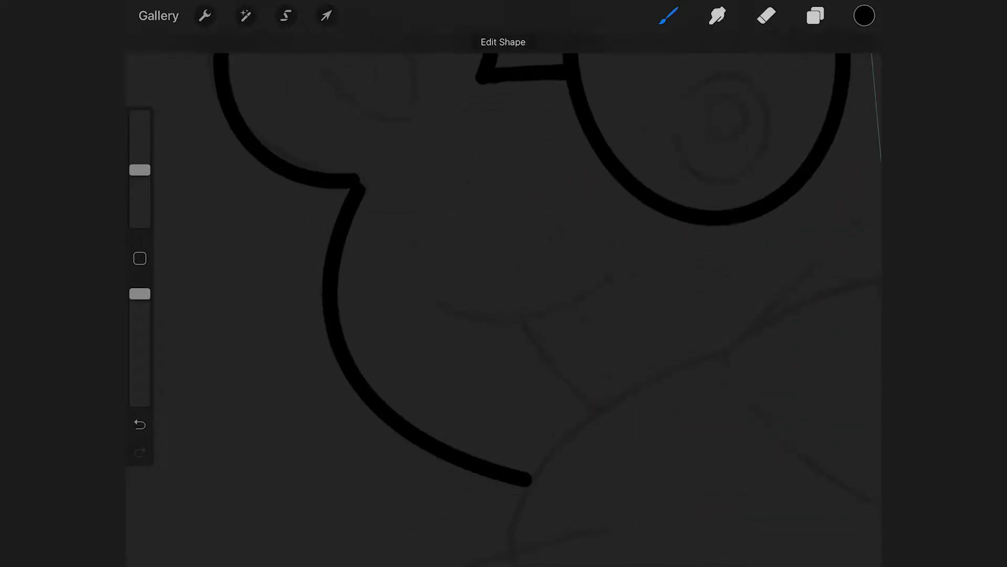
pyautogui.click(359, 179)
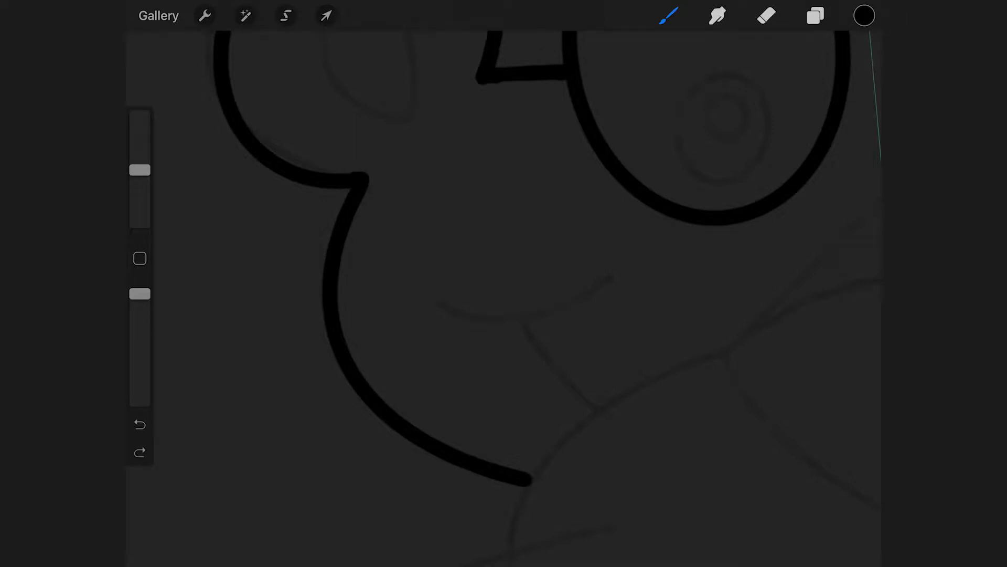
pyautogui.scroll(-5, 355, 180)
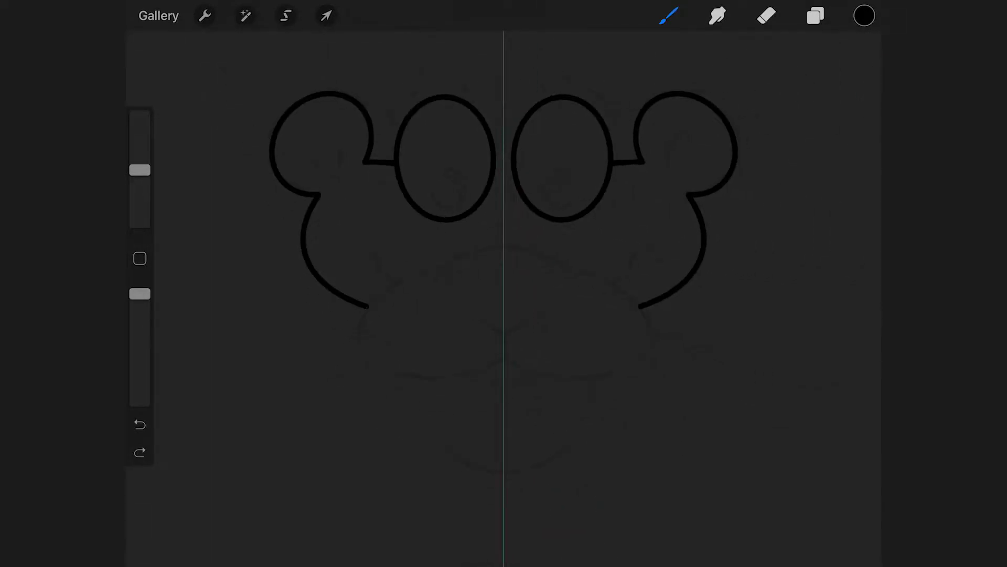
# Step: Draw the mirrored cheeks, tongue, small lower lip and arched muzzle top, undoing one stray stroke
pyautogui.moveTo(369, 306)
pyautogui.mouseDown()
pyautogui.moveTo(460, 371)
pyautogui.moveTo(503, 356)
pyautogui.mouseUp()
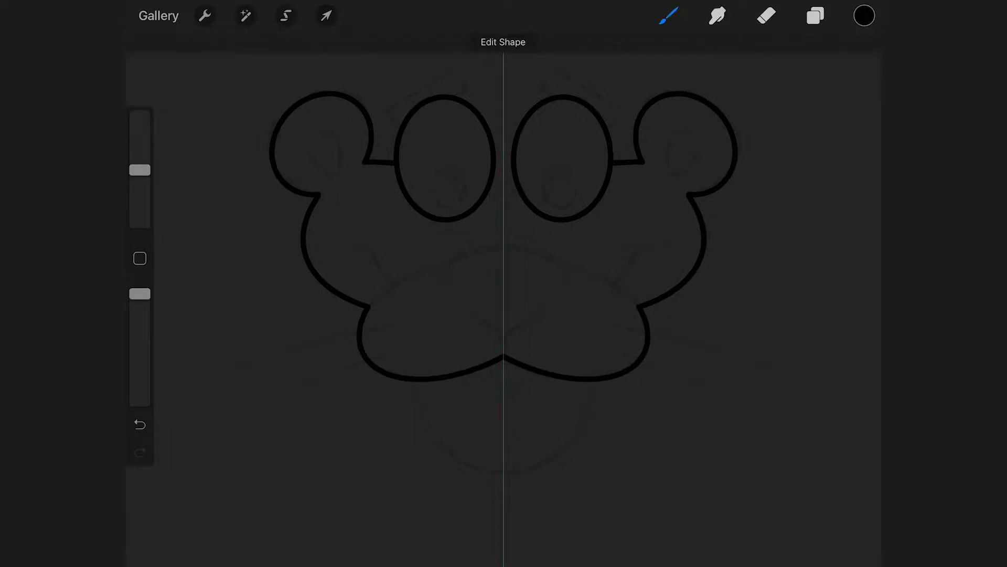
pyautogui.moveTo(418, 382); pyautogui.dragTo(504, 474)
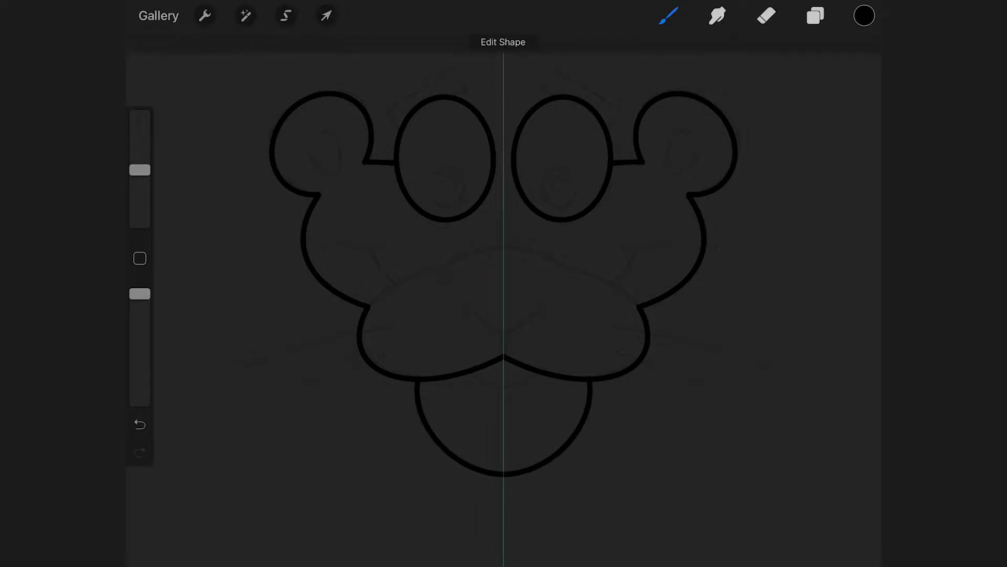
pyautogui.hotkey('ctrl', 'z')
pyautogui.scroll(5, 496, 418)
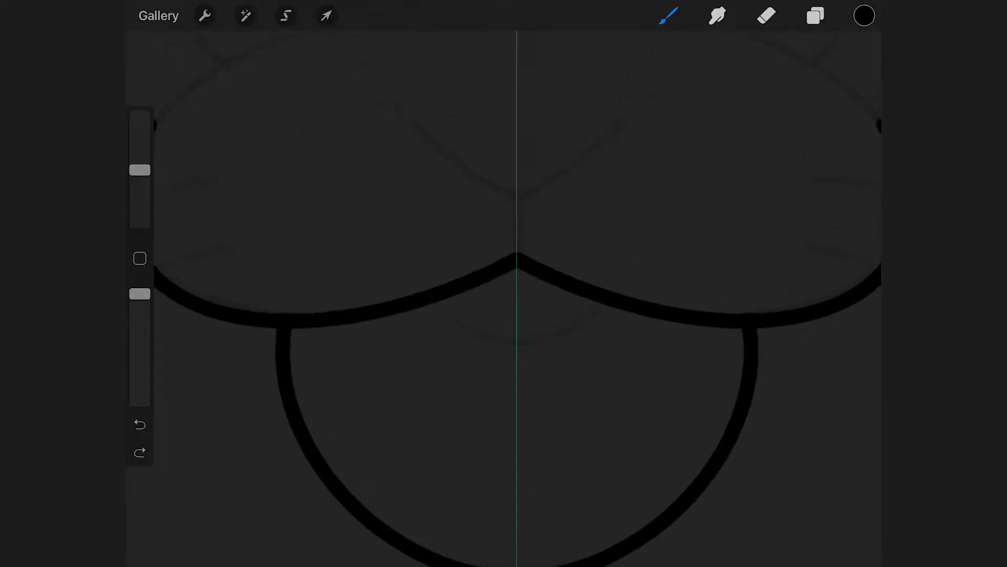
pyautogui.moveTo(433, 298); pyautogui.dragTo(514, 337)
pyautogui.scroll(-3, 504, 314)
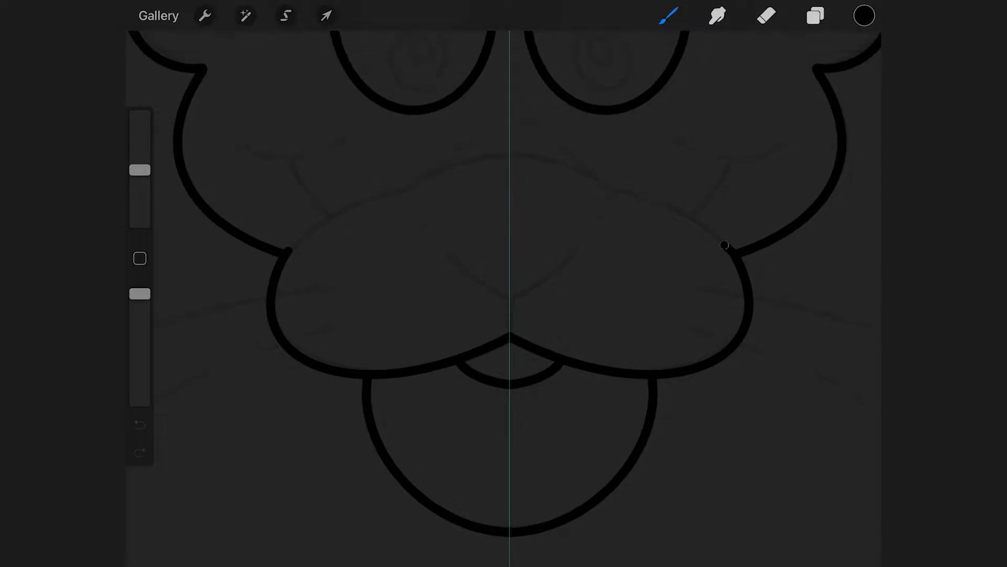
pyautogui.moveTo(732, 250)
pyautogui.mouseDown()
pyautogui.moveTo(573, 168)
pyautogui.moveTo(510, 156)
pyautogui.mouseUp()
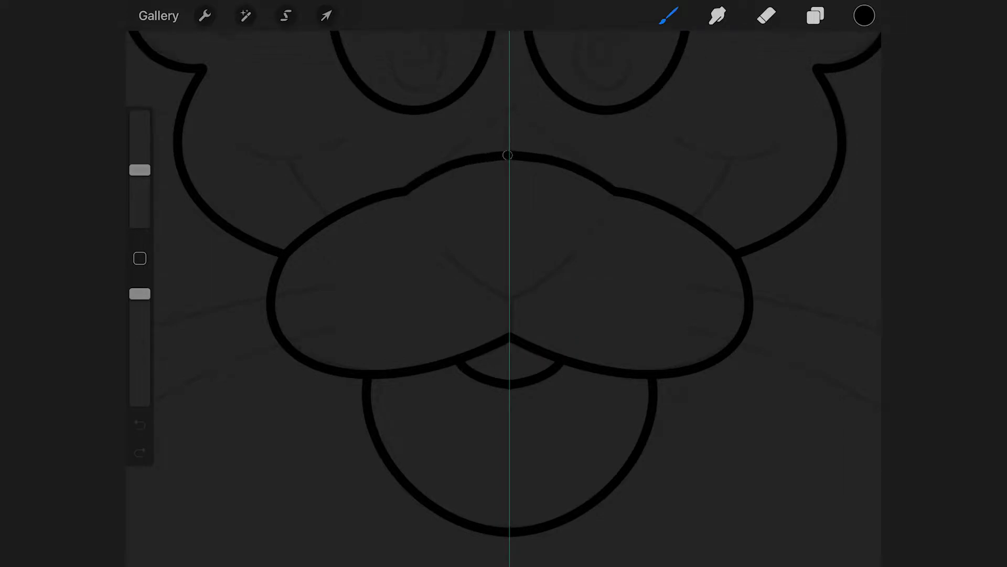
# Step: Draw the pointed nose, its centre line to the mouth, and mirrored cheek arcs
pyautogui.moveTo(614, 191); pyautogui.dragTo(510, 100)
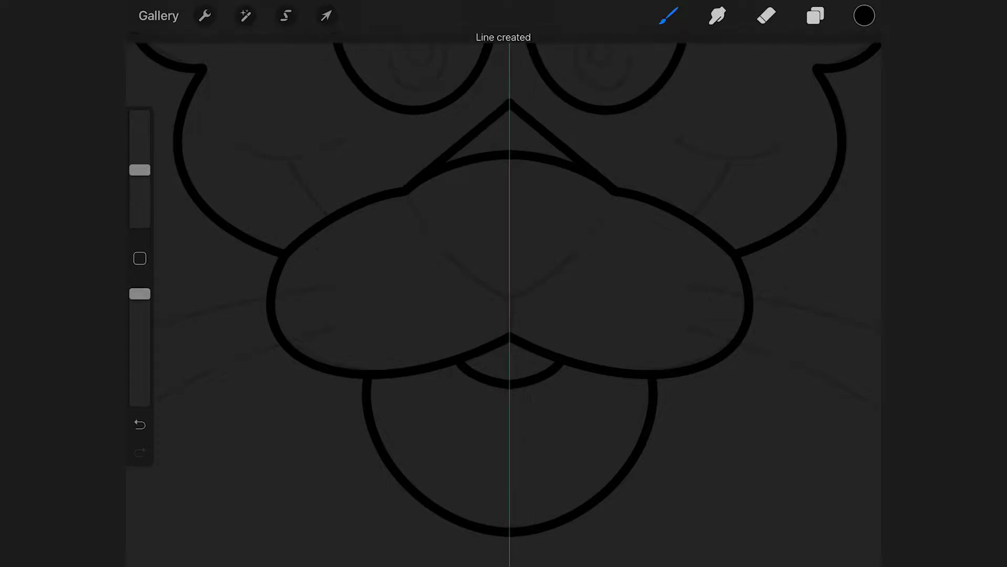
pyautogui.moveTo(404, 193)
pyautogui.mouseDown()
pyautogui.moveTo(413, 225)
pyautogui.moveTo(503, 290)
pyautogui.mouseUp()
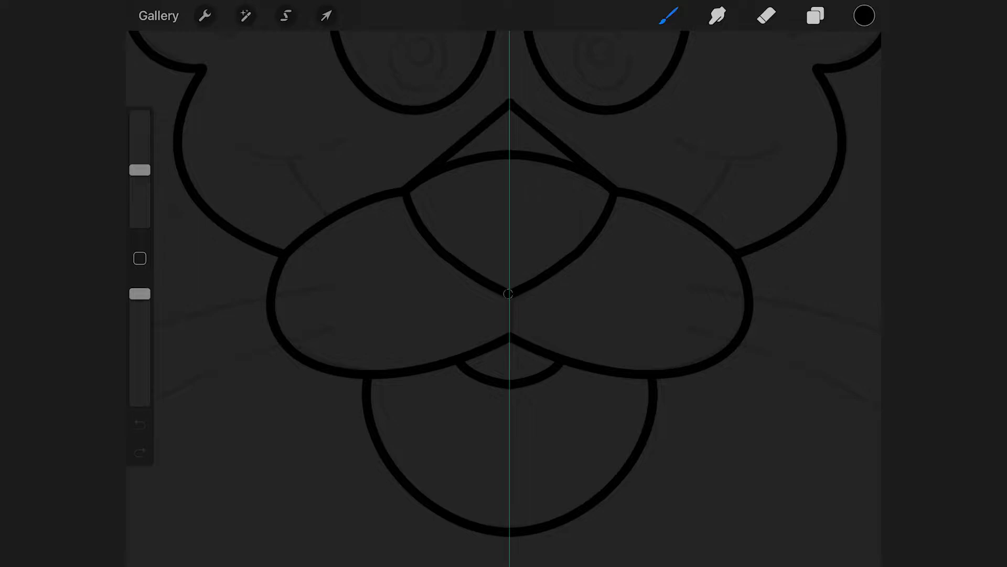
pyautogui.moveTo(509, 293); pyautogui.dragTo(509, 341)
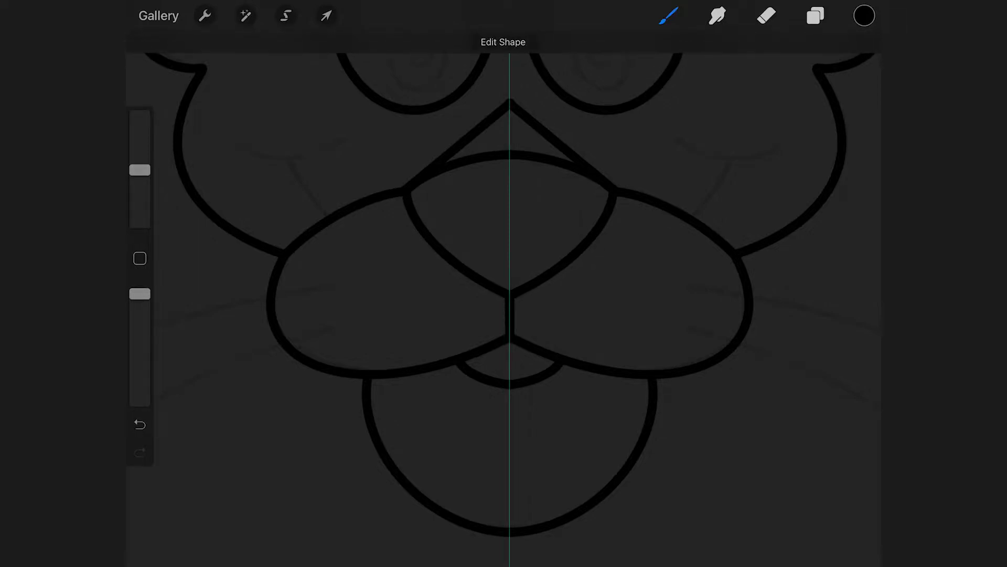
pyautogui.moveTo(348, 140)
pyautogui.mouseDown()
pyautogui.moveTo(303, 158)
pyautogui.moveTo(240, 145)
pyautogui.mouseUp()
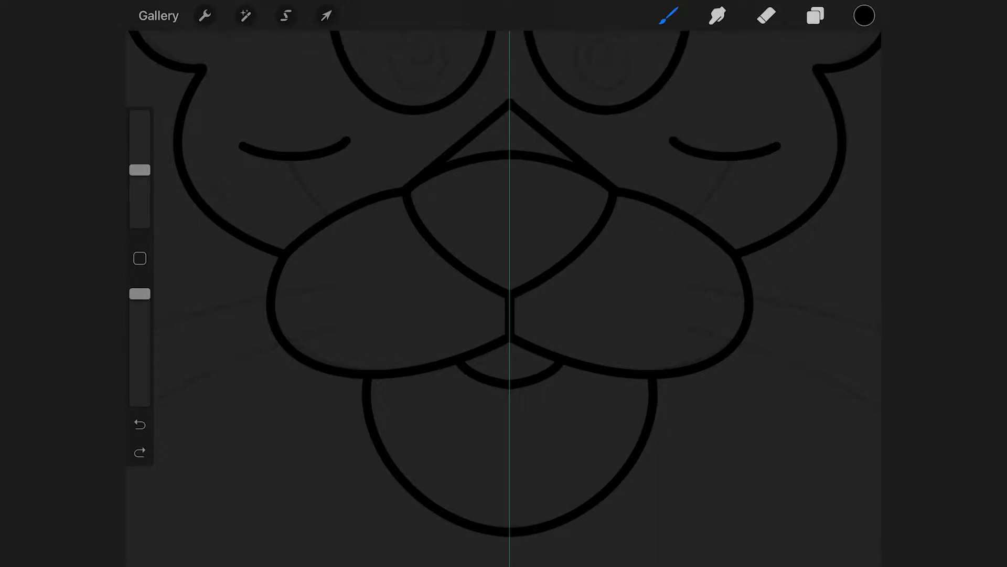
pyautogui.moveTo(330, 215); pyautogui.dragTo(290, 161)
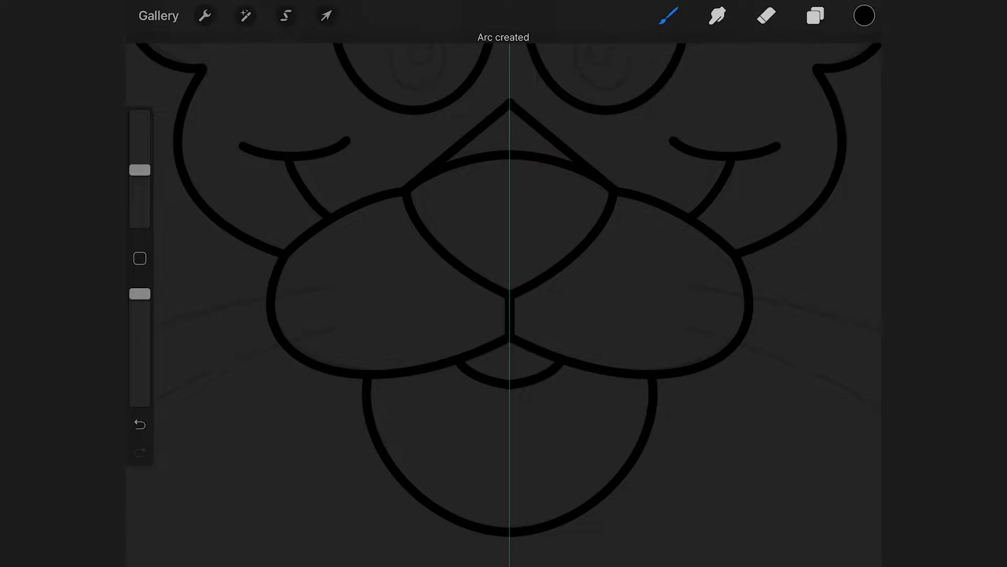
# Step: Draw upper and lower whiskers on each side and the inner ear ovals
pyautogui.scroll(-3, 503, 283)
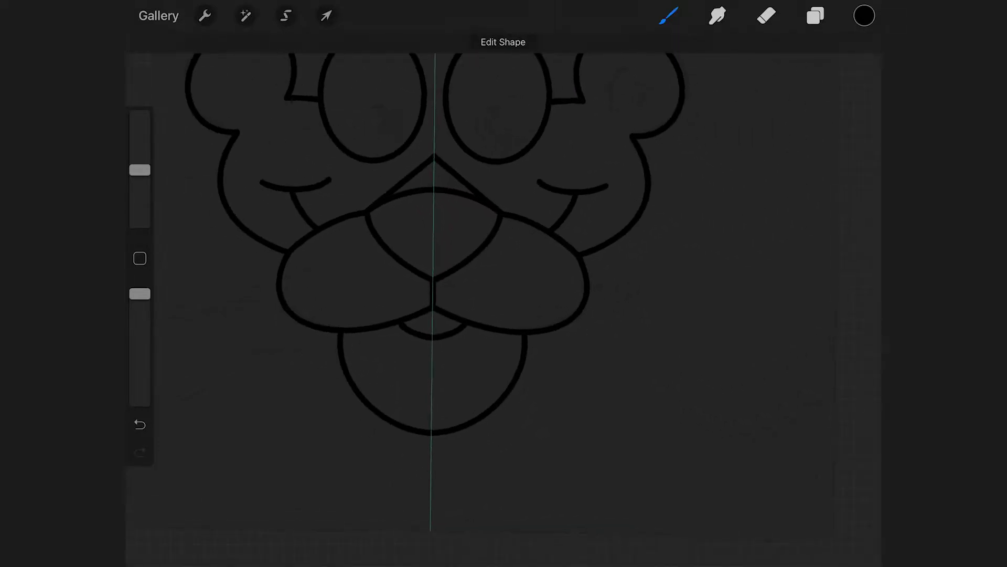
pyautogui.moveTo(733, 328)
pyautogui.mouseDown()
pyautogui.moveTo(675, 301)
pyautogui.moveTo(544, 273)
pyautogui.mouseUp()
pyautogui.moveTo(718, 389)
pyautogui.mouseDown()
pyautogui.moveTo(629, 336)
pyautogui.moveTo(535, 304)
pyautogui.mouseUp()
pyautogui.scroll(-3, 504, 284)
pyautogui.scroll(2, 504, 284)
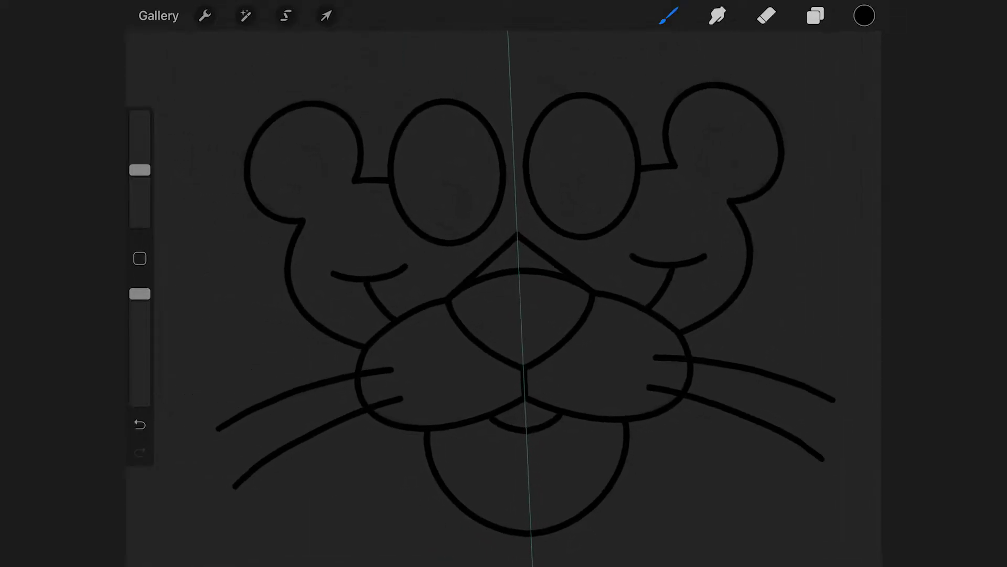
pyautogui.moveTo(321, 138)
pyautogui.mouseDown()
pyautogui.moveTo(344, 173)
pyautogui.moveTo(313, 182)
pyautogui.moveTo(306, 139)
pyautogui.moveTo(323, 141)
pyautogui.mouseUp()
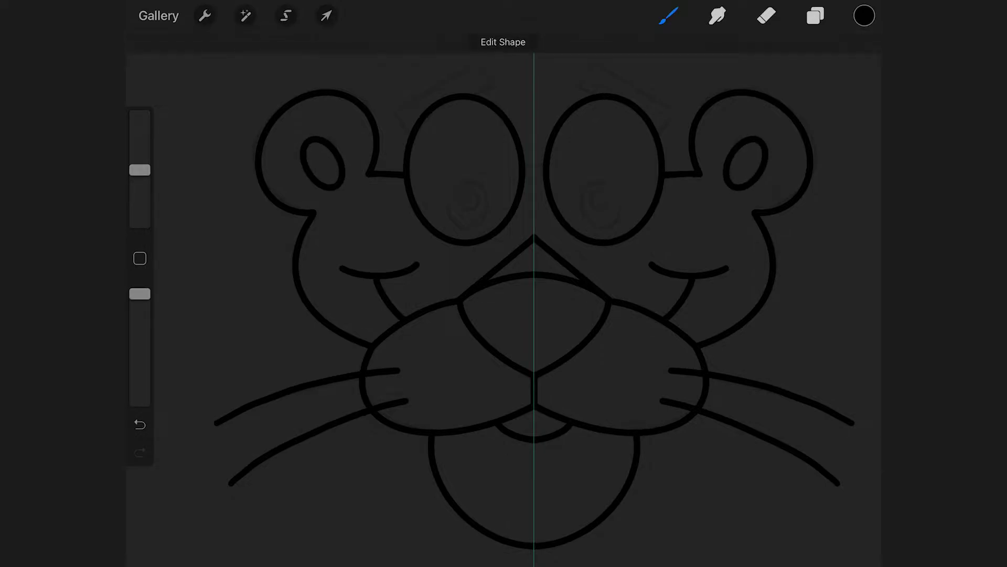
# Step: Draw the pupils and thick mirrored eyebrows, then reduce the brush size to 27%
pyautogui.moveTo(473, 178)
pyautogui.mouseDown()
pyautogui.moveTo(488, 210)
pyautogui.moveTo(448, 213)
pyautogui.moveTo(473, 180)
pyautogui.mouseUp()
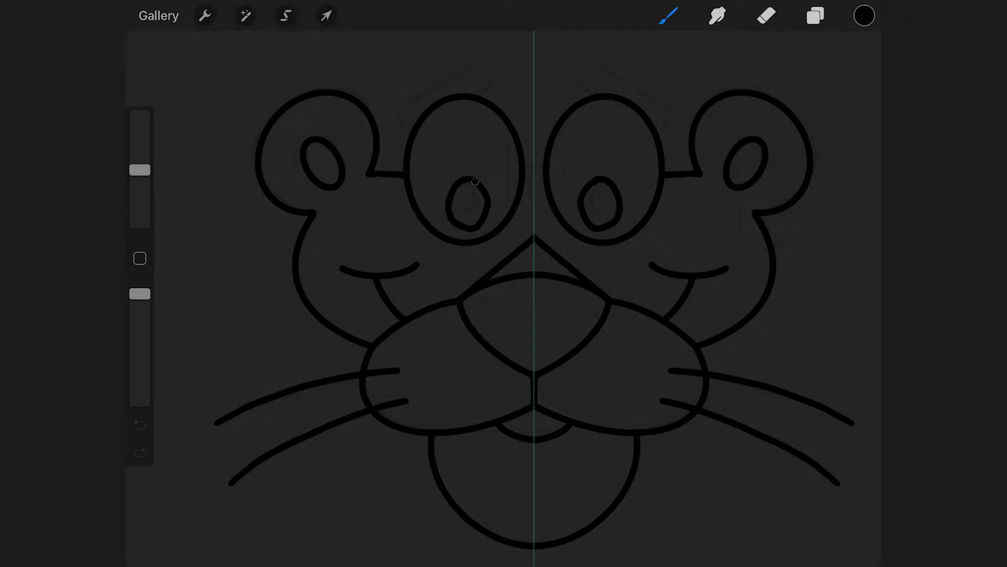
pyautogui.hotkey('ctrl', 'z')
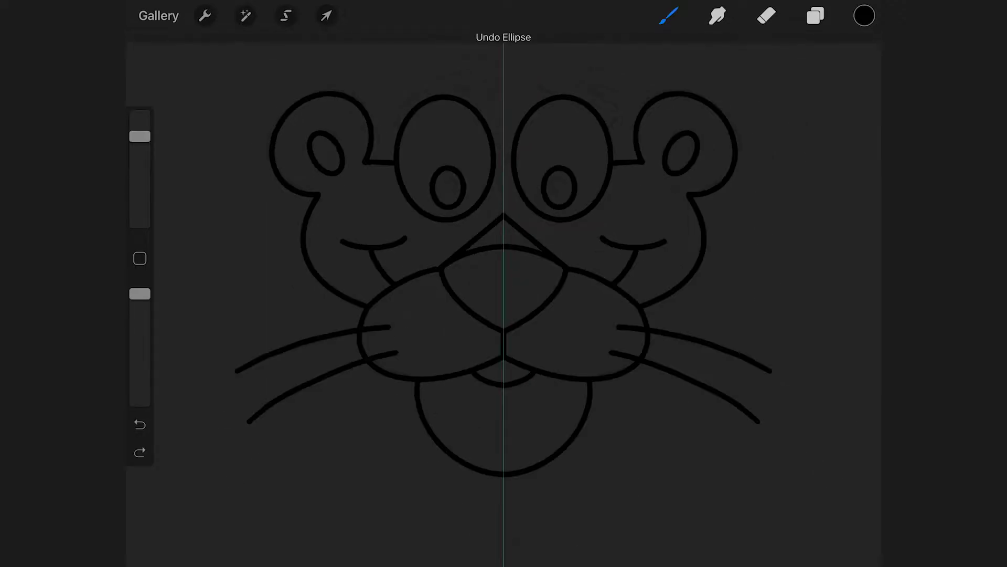
pyautogui.moveTo(140, 137); pyautogui.dragTo(139, 115)
pyautogui.moveTo(615, 117); pyautogui.dragTo(553, 78)
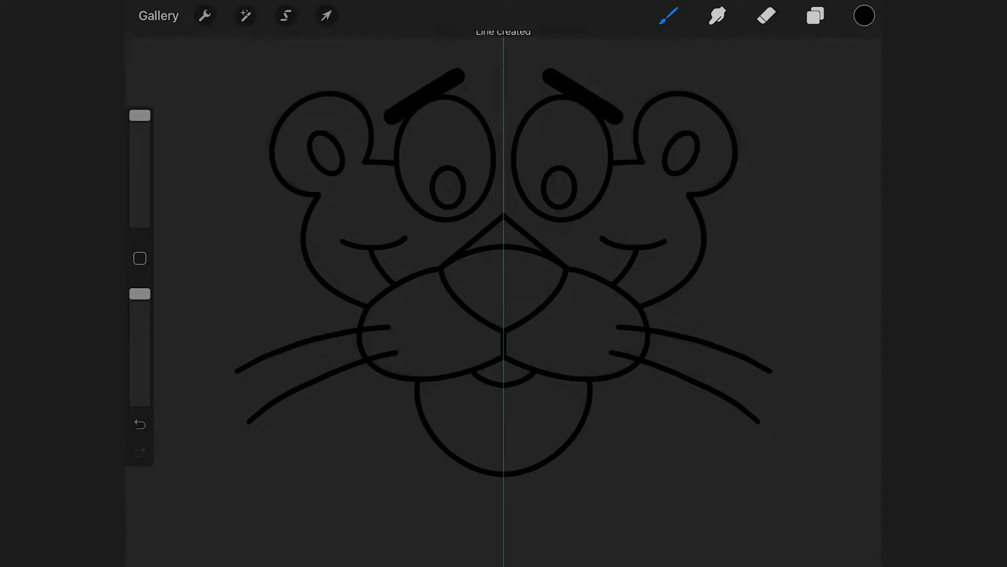
pyautogui.moveTo(140, 115); pyautogui.dragTo(139, 164)
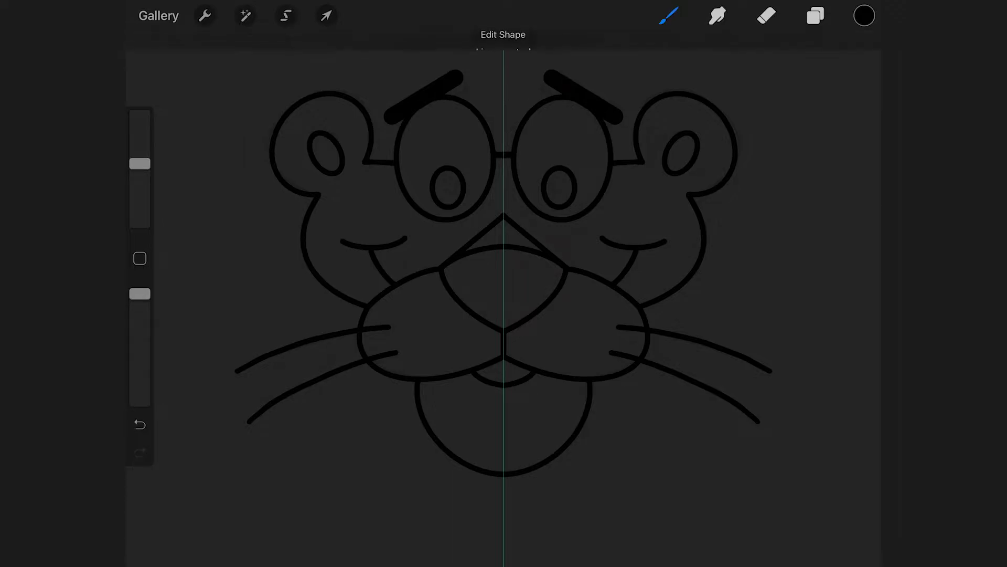
# Step: Duplicate Layer 2 and select the lower copy
pyautogui.click(816, 16)
pyautogui.moveTo(787, 113); pyautogui.dragTo(671, 113)
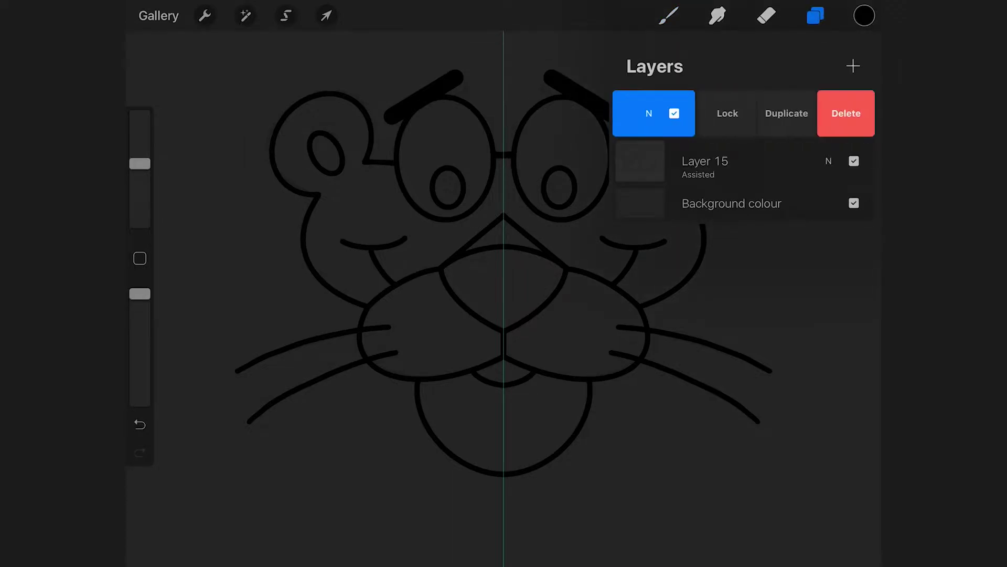
pyautogui.click(785, 113)
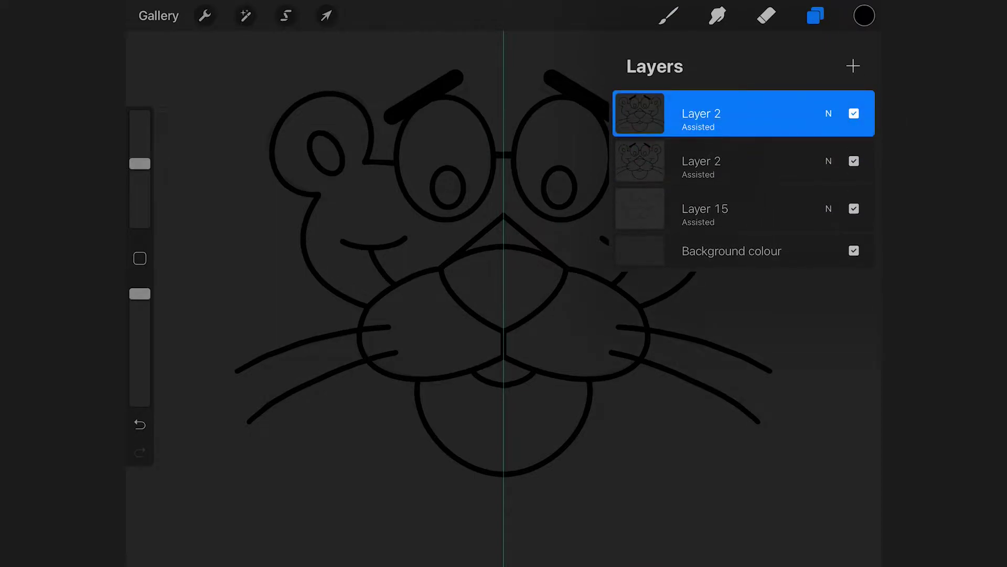
pyautogui.click(734, 161)
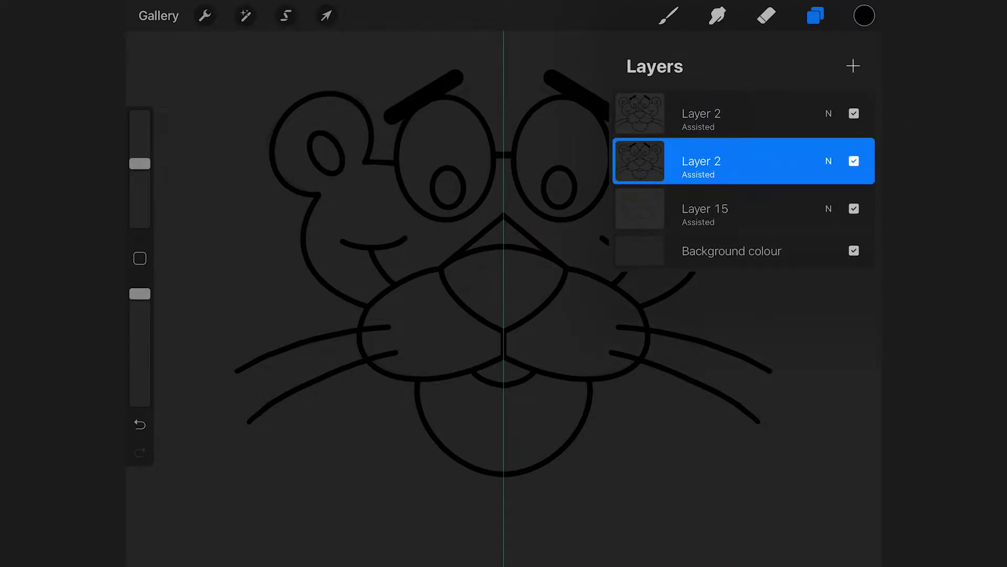
# Step: Fill the pupils and nose black and the face with Mascot palette pink
pyautogui.moveTo(864, 16); pyautogui.dragTo(559, 188)
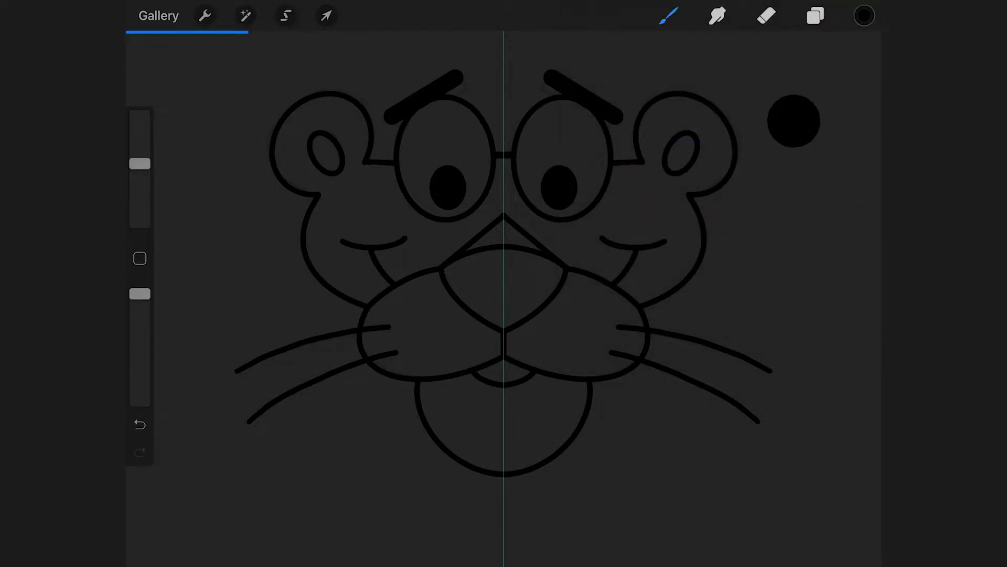
pyautogui.moveTo(864, 15); pyautogui.dragTo(517, 286)
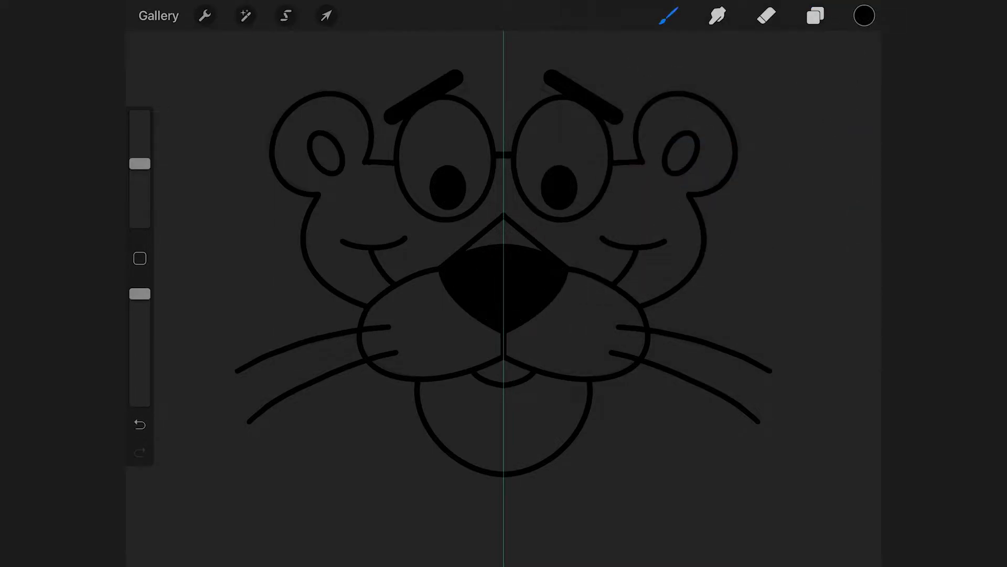
pyautogui.click(864, 16)
pyautogui.click(785, 399)
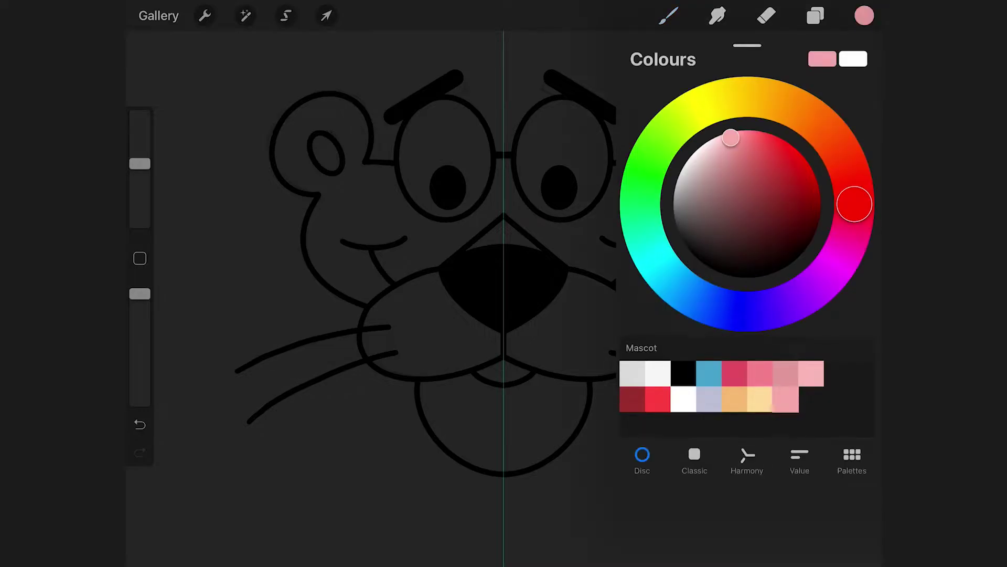
pyautogui.click(864, 15)
pyautogui.moveTo(864, 16); pyautogui.dragTo(640, 211)
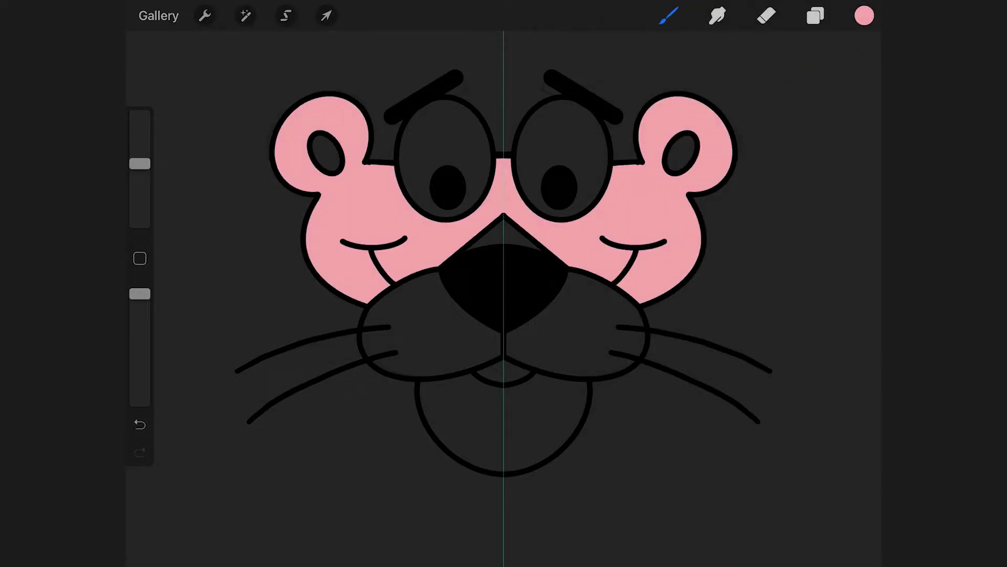
# Step: Fill the tongue, muzzle, triangle above the nose and inner ears with lighter pink
pyautogui.click(864, 16)
pyautogui.click(812, 373)
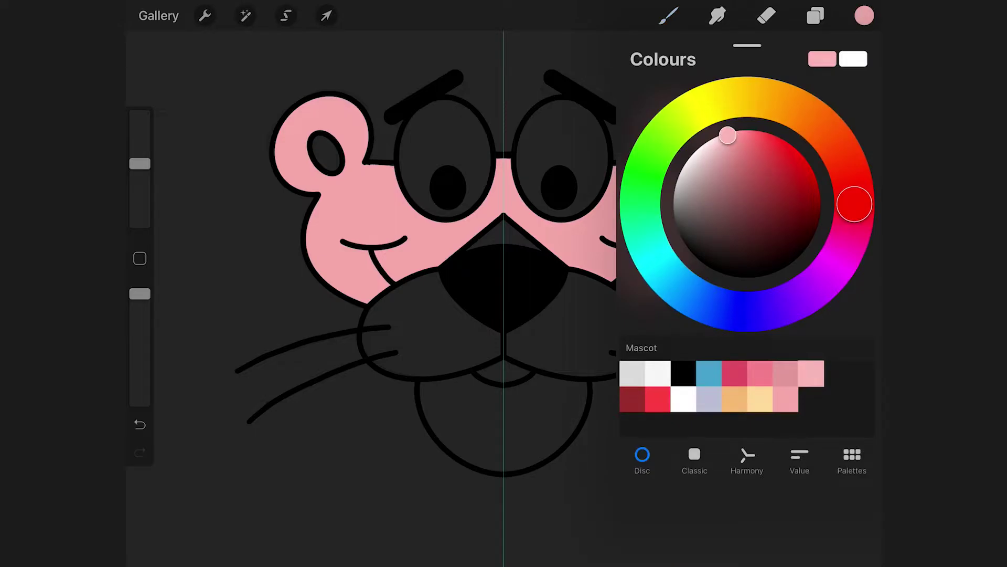
pyautogui.click(864, 16)
pyautogui.moveTo(864, 15); pyautogui.dragTo(526, 420)
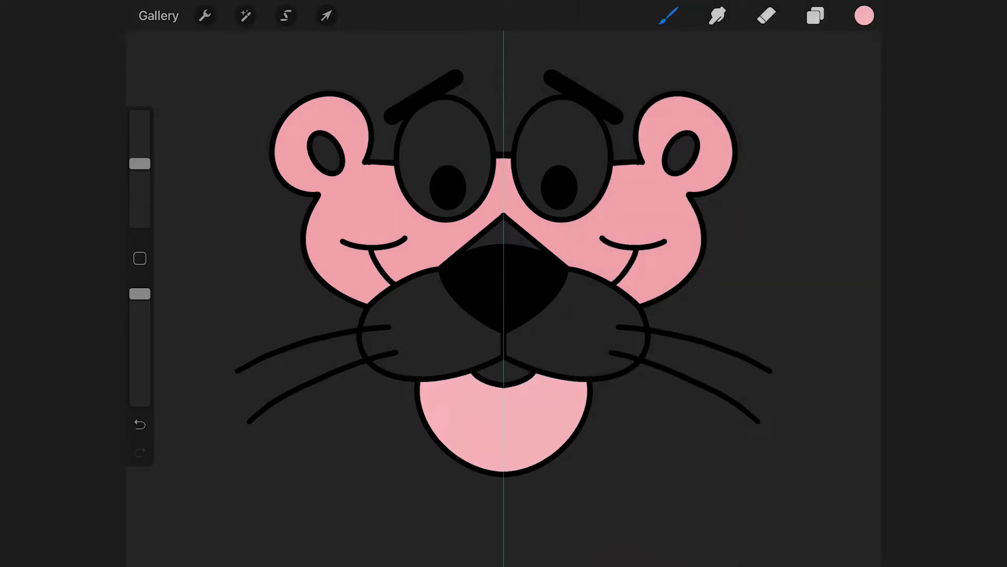
pyautogui.moveTo(864, 16); pyautogui.dragTo(593, 334)
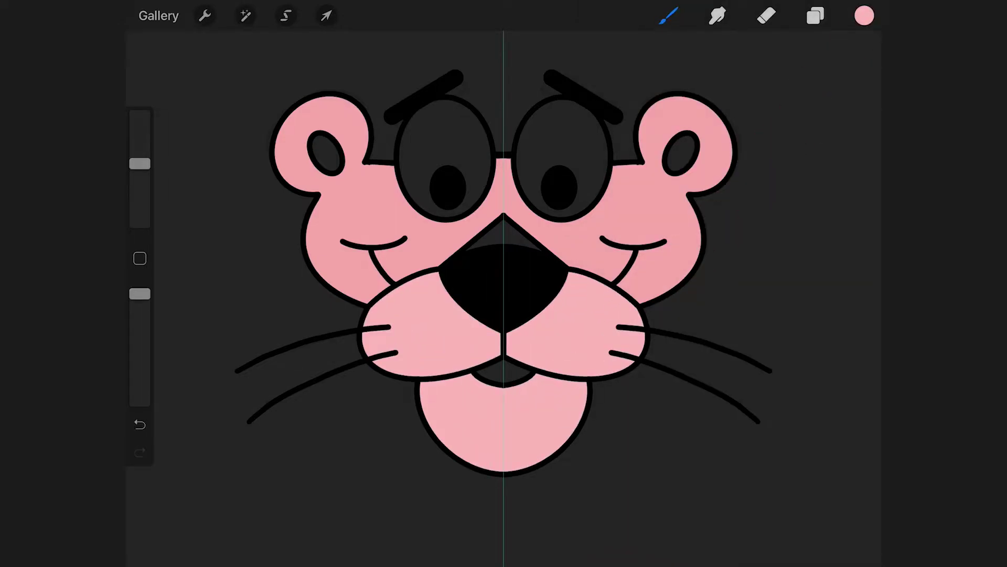
pyautogui.moveTo(864, 16); pyautogui.dragTo(514, 233)
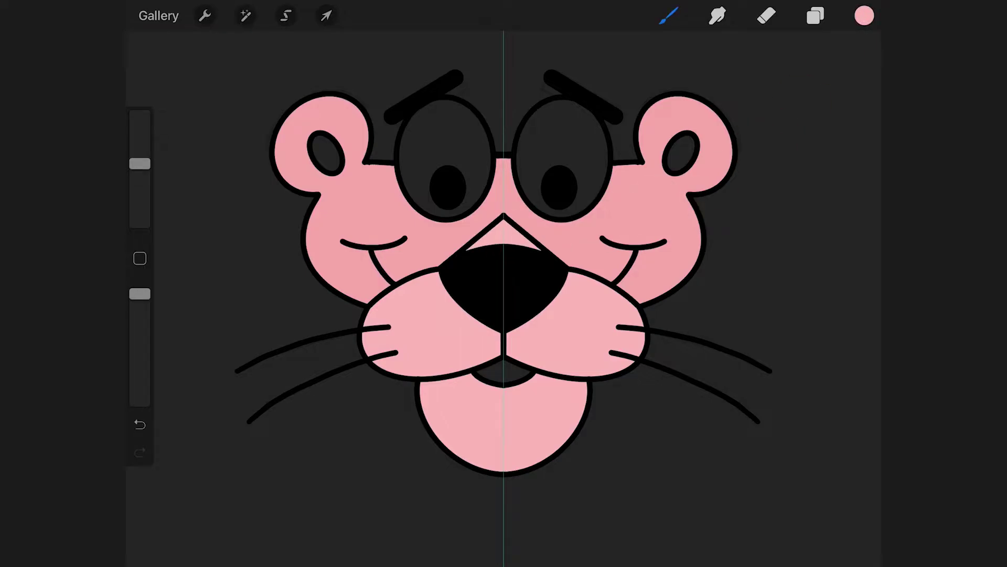
pyautogui.moveTo(864, 16); pyautogui.dragTo(681, 153)
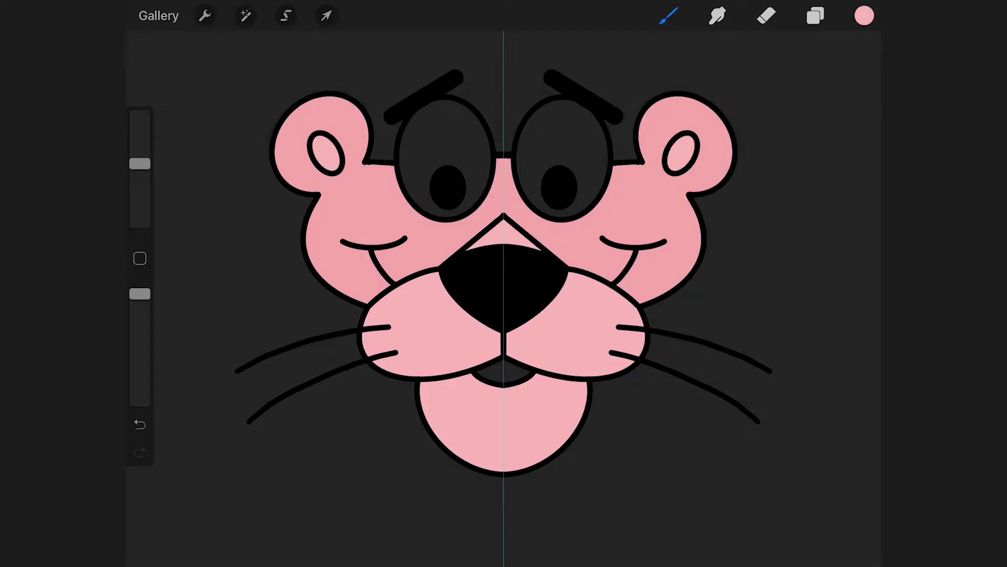
# Step: Fill the small mouth area light pink and both eyes cream
pyautogui.click(864, 16)
pyautogui.click(784, 398)
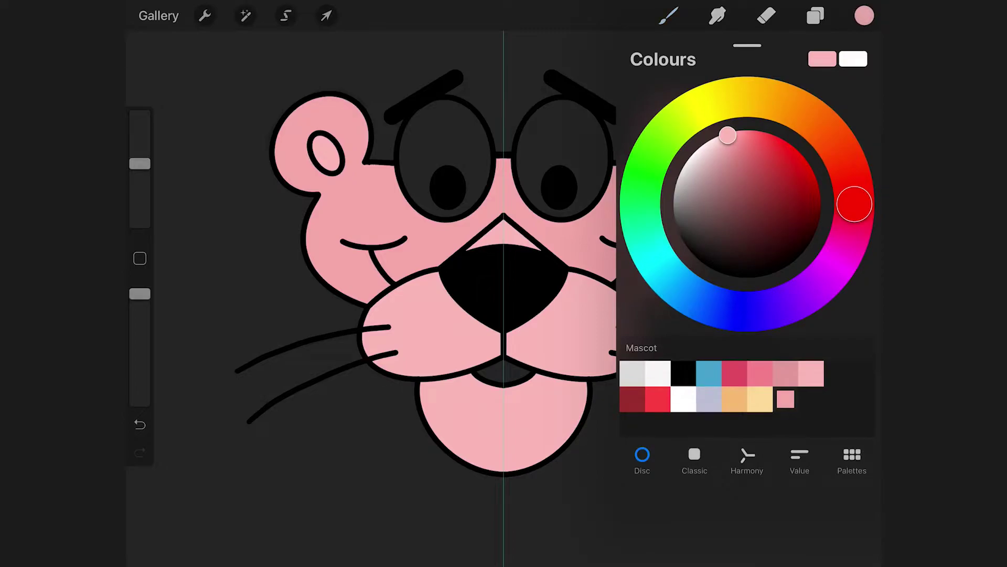
pyautogui.click(864, 15)
pyautogui.moveTo(865, 16); pyautogui.dragTo(505, 372)
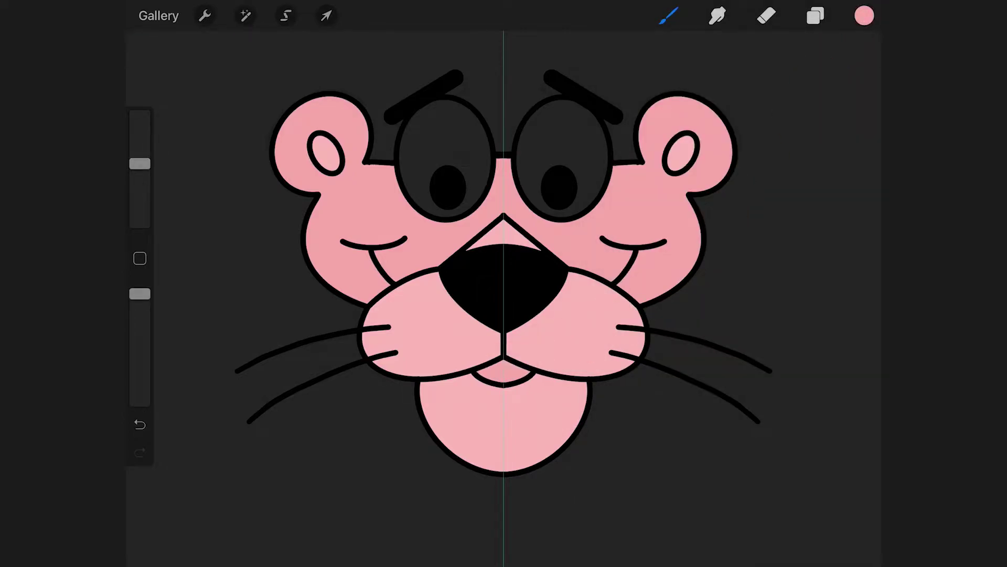
pyautogui.click(864, 16)
pyautogui.click(760, 399)
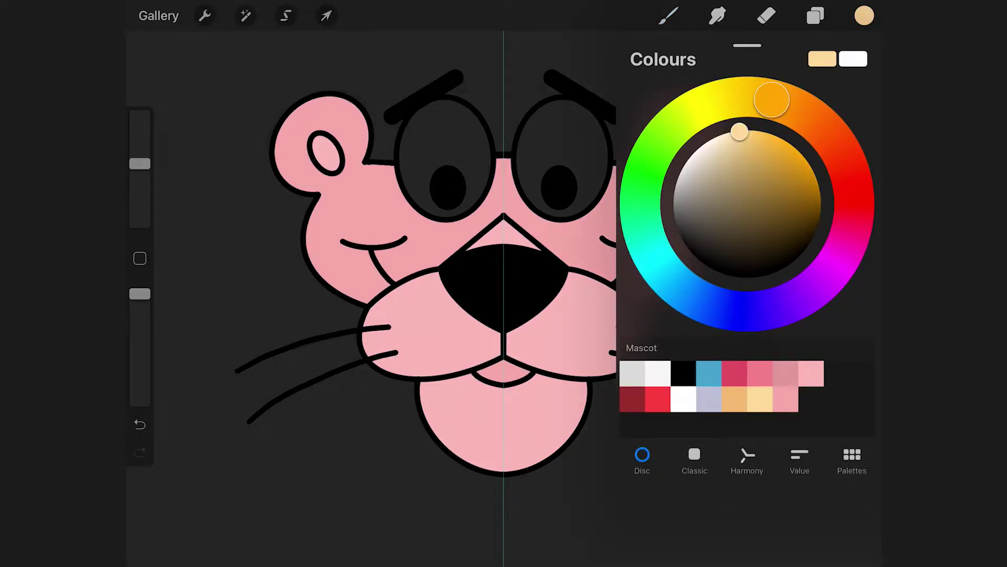
pyautogui.moveTo(864, 15); pyautogui.dragTo(551, 153)
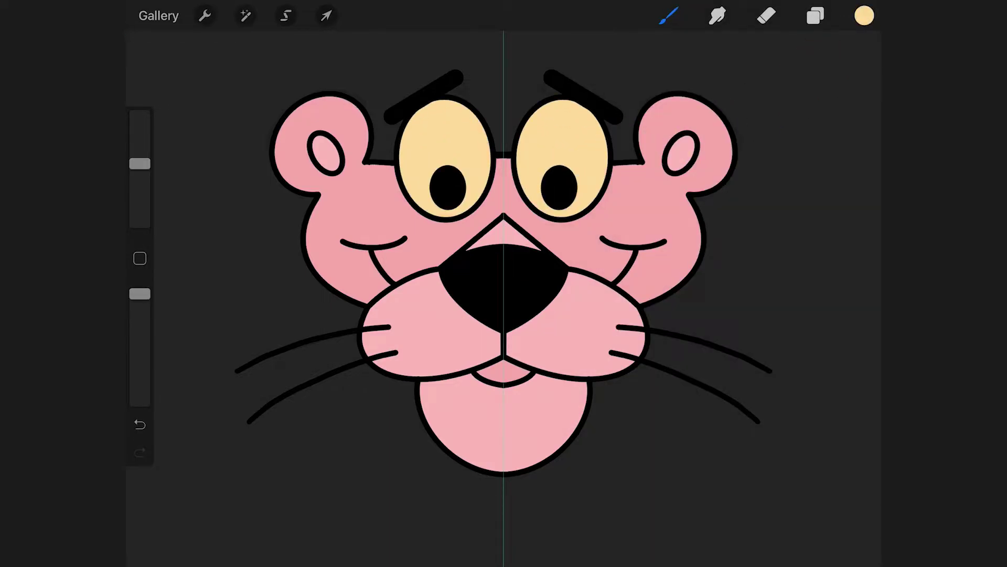
pyautogui.click(815, 16)
# Step: Hide Layer 15 and add Layer 4 with Drawing Assist and Clipping Mask on
pyautogui.click(854, 209)
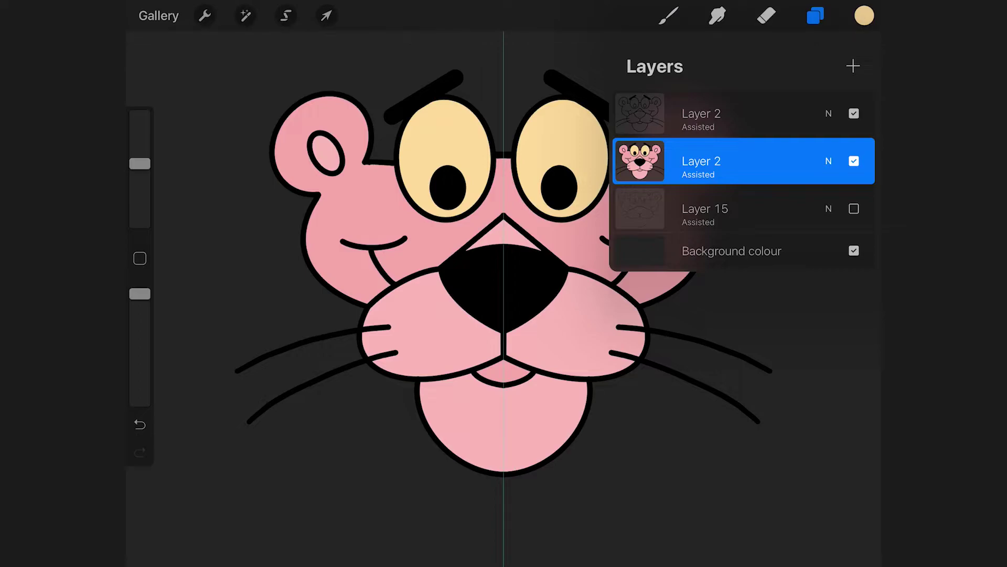
pyautogui.click(669, 15)
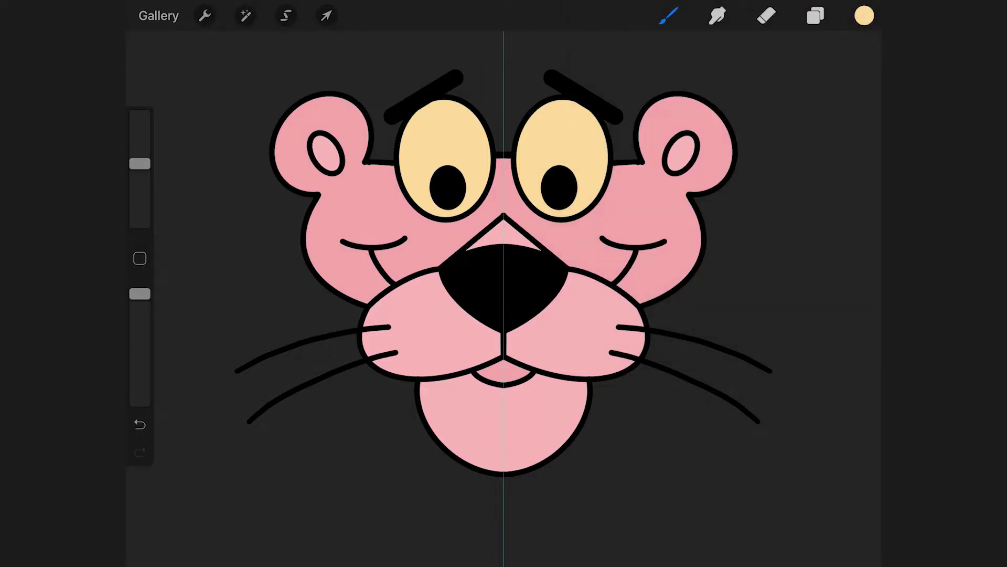
pyautogui.click(815, 16)
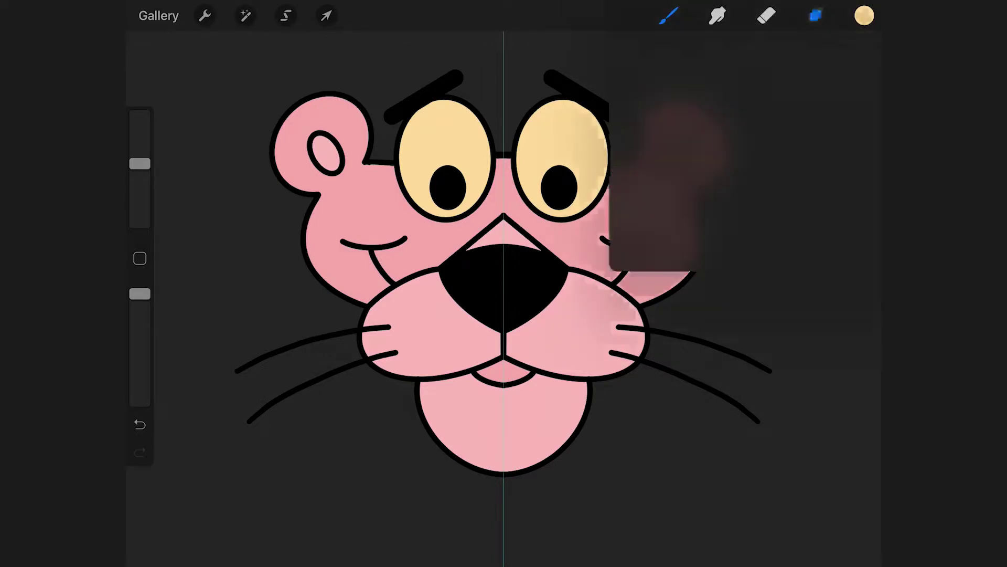
pyautogui.click(854, 65)
pyautogui.click(639, 160)
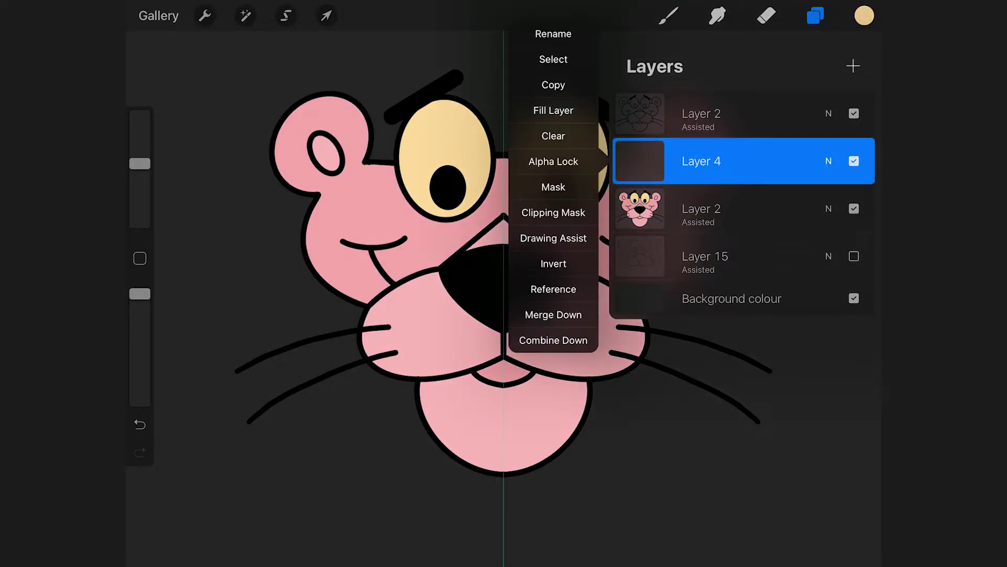
pyautogui.click(554, 237)
pyautogui.click(639, 161)
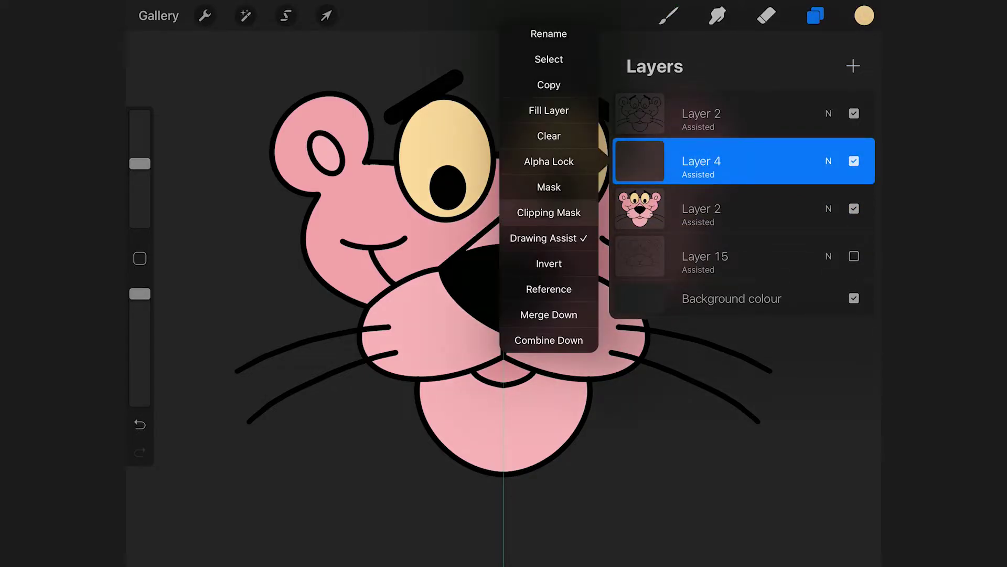
pyautogui.click(549, 212)
# Step: Choose dark pink as the shading colour
pyautogui.click(669, 16)
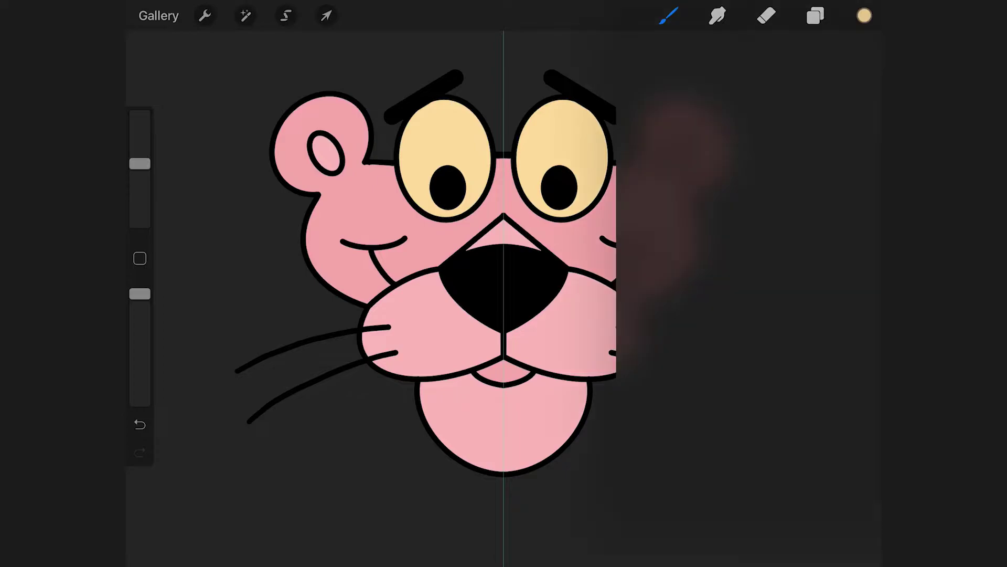
pyautogui.click(734, 372)
pyautogui.click(864, 16)
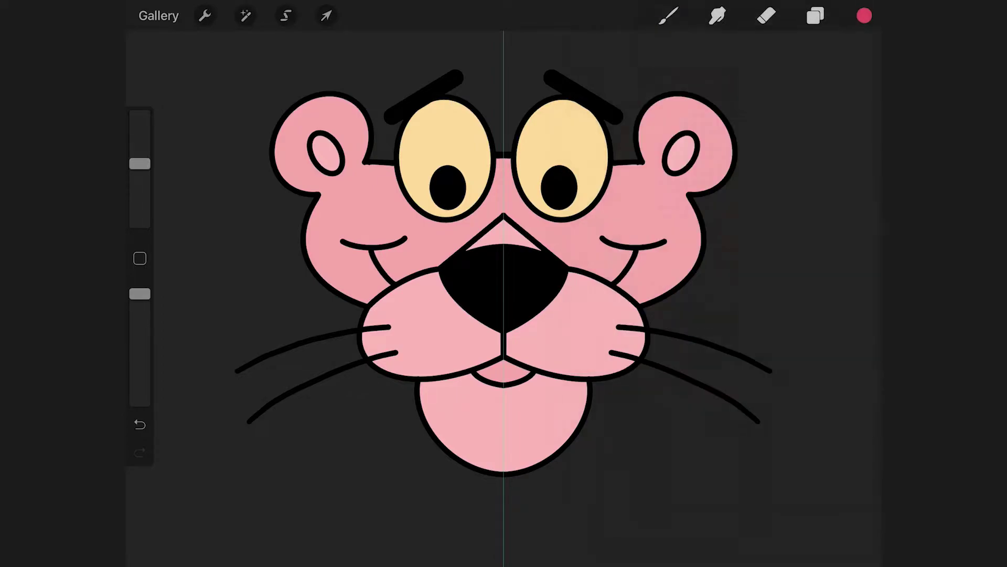
# Step: Shade the outer edges of both ears and cheeks dark pink
pyautogui.moveTo(702, 129)
pyautogui.mouseDown()
pyautogui.moveTo(697, 207)
pyautogui.moveTo(715, 141)
pyautogui.moveTo(704, 202)
pyautogui.mouseUp()
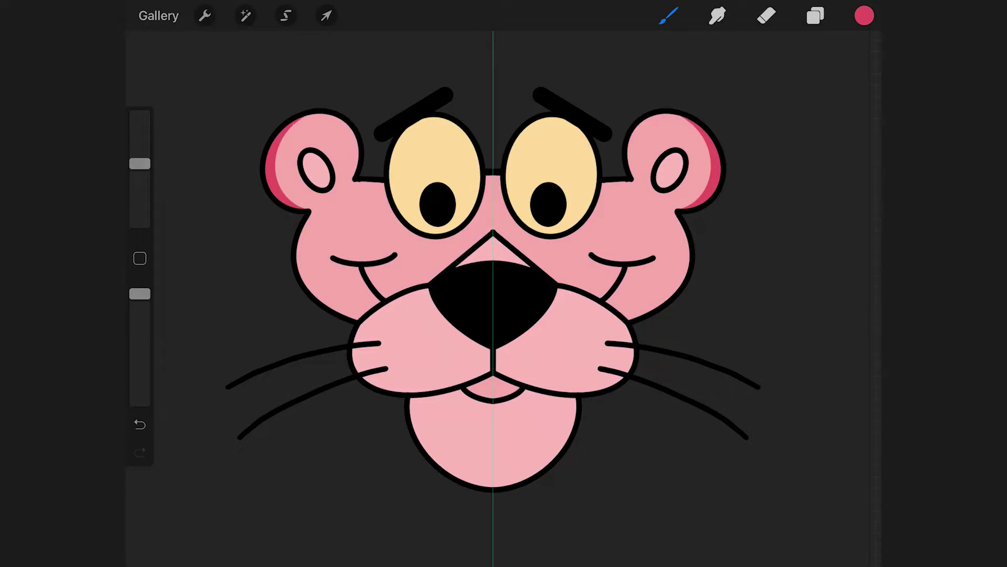
pyautogui.moveTo(678, 214)
pyautogui.mouseDown()
pyautogui.moveTo(686, 254)
pyautogui.moveTo(669, 296)
pyautogui.moveTo(630, 320)
pyautogui.mouseUp()
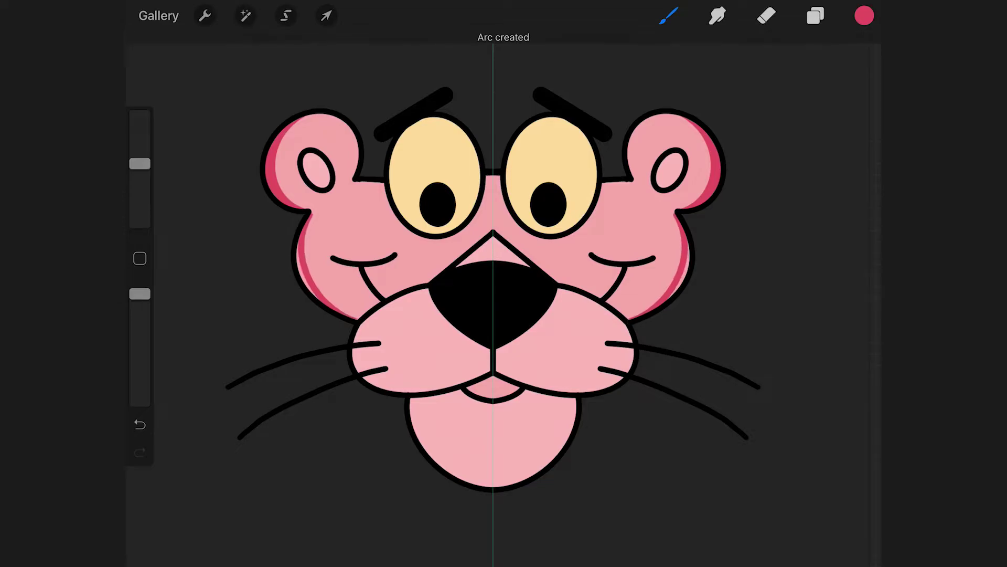
pyautogui.moveTo(680, 288); pyautogui.dragTo(672, 296)
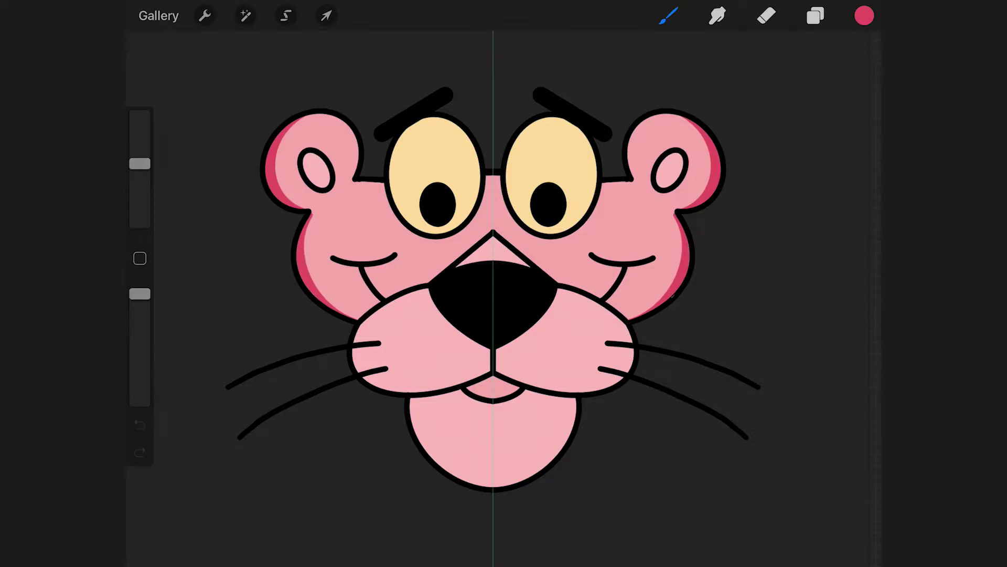
pyautogui.press('e')
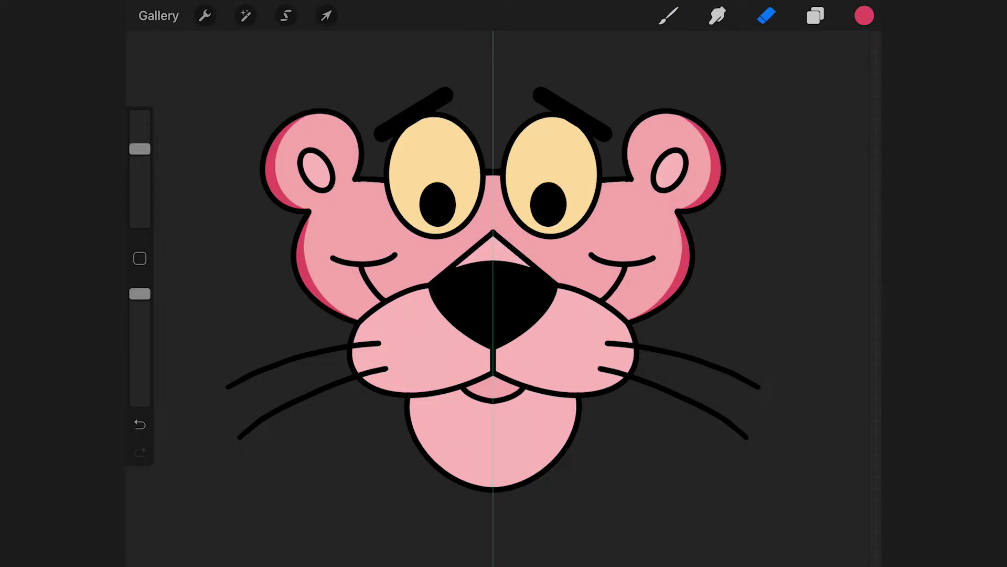
pyautogui.scroll(3, 504, 294)
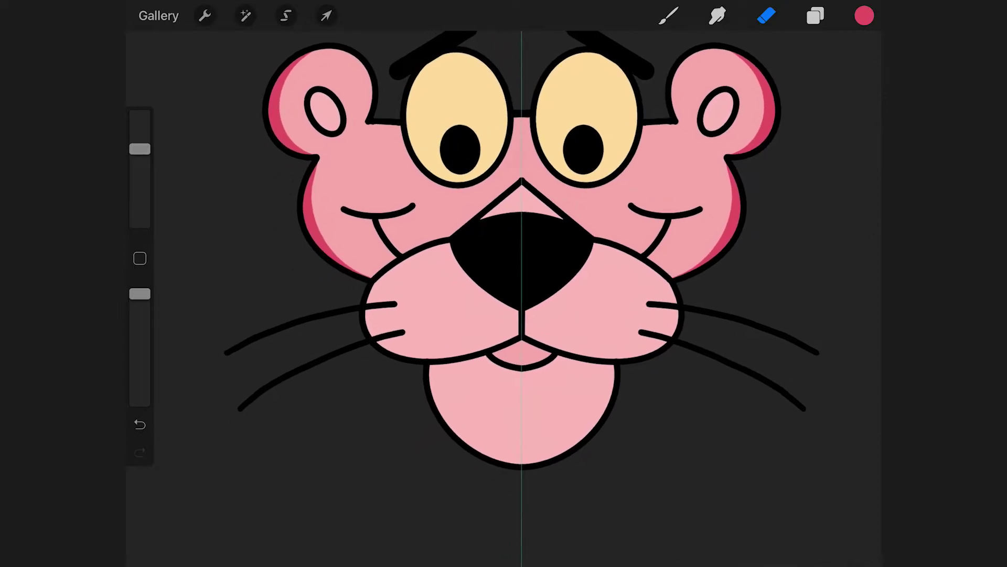
# Step: Shade and touch up the lower edge of the muzzle in dark pink
pyautogui.press('b')
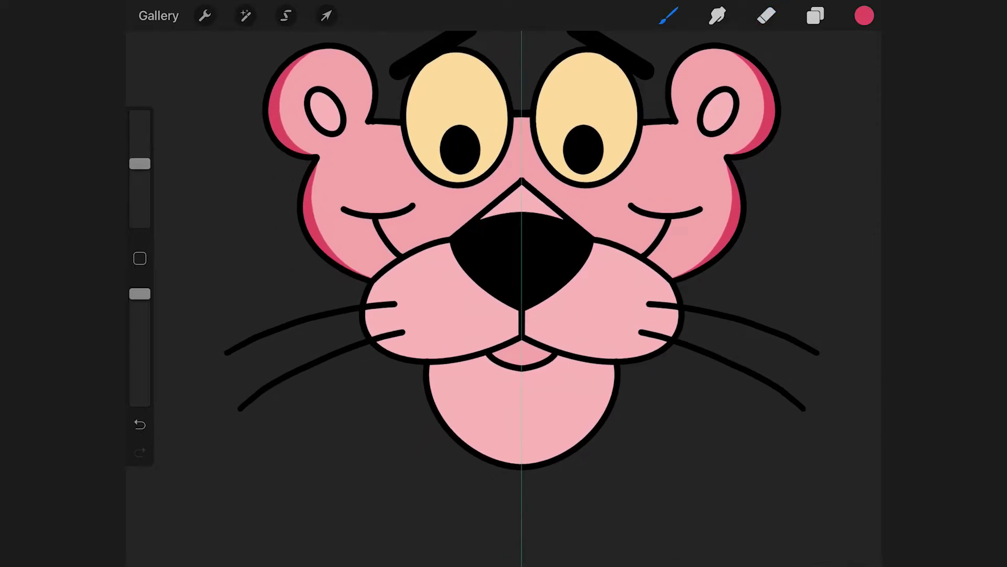
pyautogui.moveTo(668, 281)
pyautogui.mouseDown()
pyautogui.moveTo(661, 336)
pyautogui.moveTo(638, 346)
pyautogui.moveTo(606, 354)
pyautogui.moveTo(527, 339)
pyautogui.mouseUp()
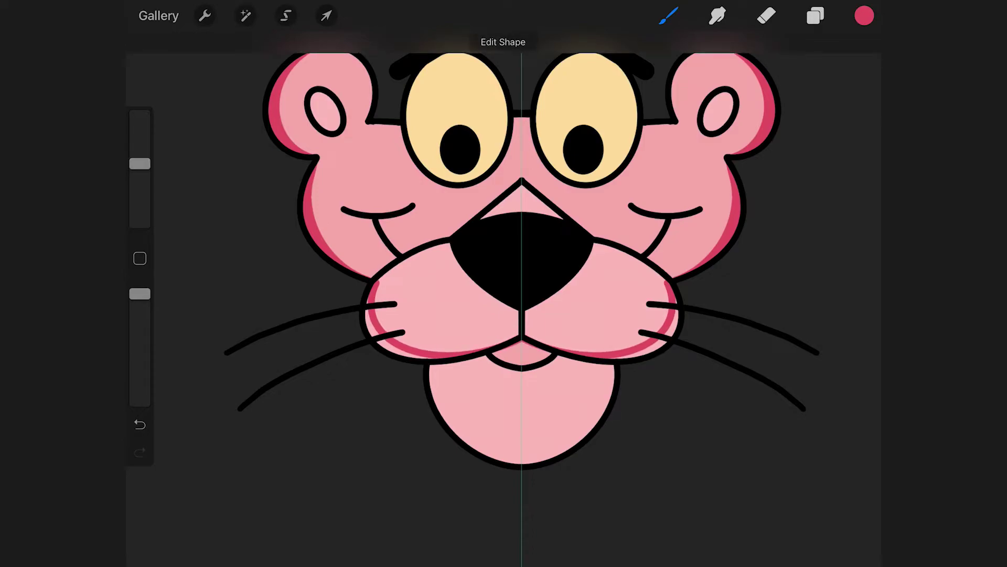
pyautogui.moveTo(676, 321)
pyautogui.mouseDown()
pyautogui.moveTo(672, 334)
pyautogui.moveTo(603, 359)
pyautogui.mouseUp()
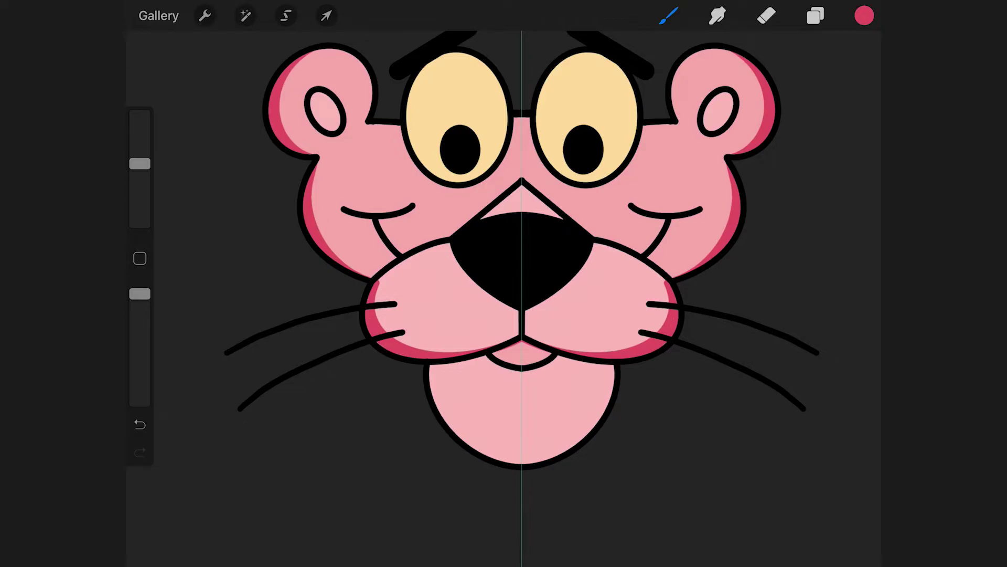
pyautogui.press('e')
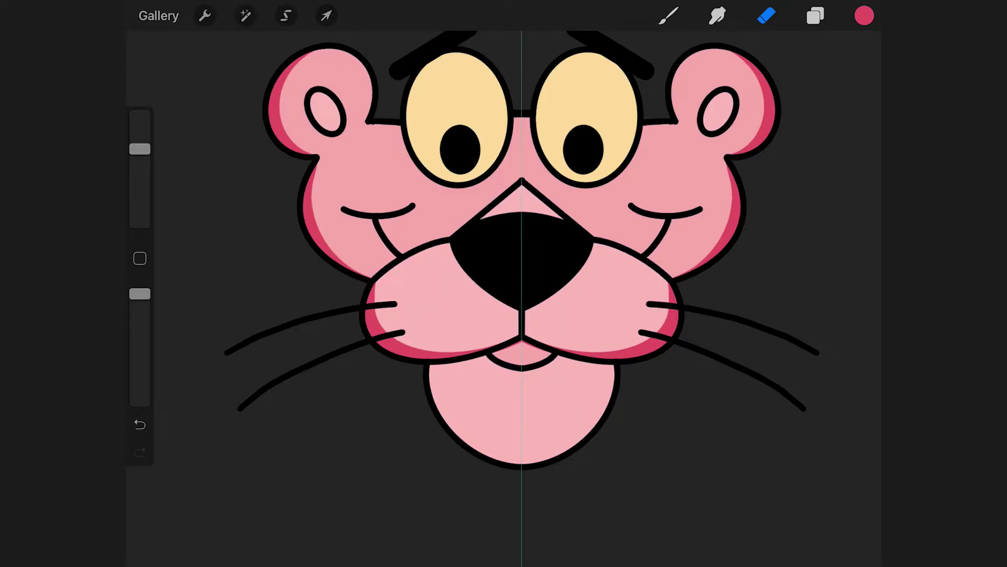
# Step: Paint dark pink shading inside the chin outline, extending along its right edge
pyautogui.press('b')
pyautogui.scroll(5, 525, 341)
pyautogui.scroll(3, 525, 341)
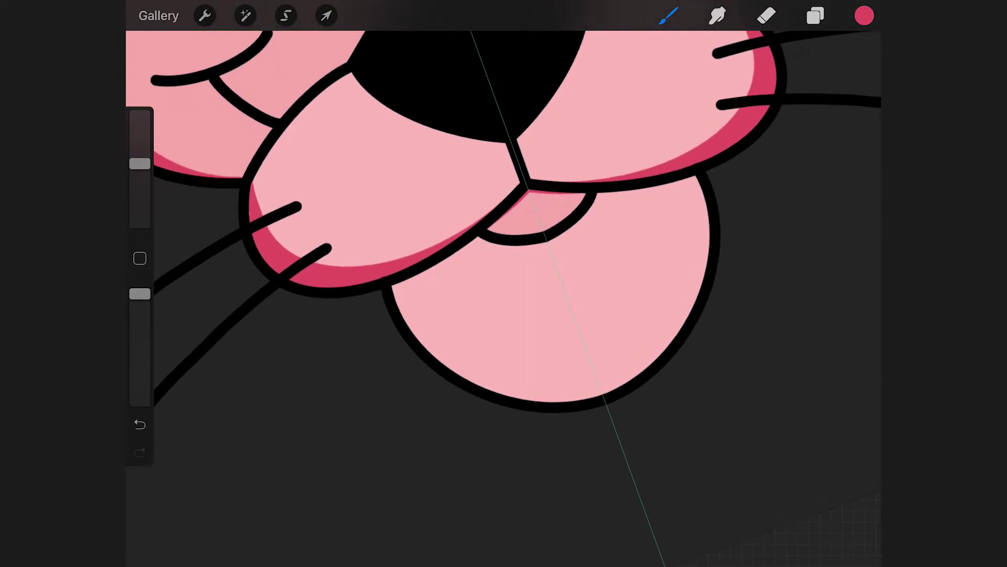
pyautogui.moveTo(687, 180)
pyautogui.mouseDown()
pyautogui.moveTo(700, 270)
pyautogui.moveTo(670, 340)
pyautogui.moveTo(604, 399)
pyautogui.mouseUp()
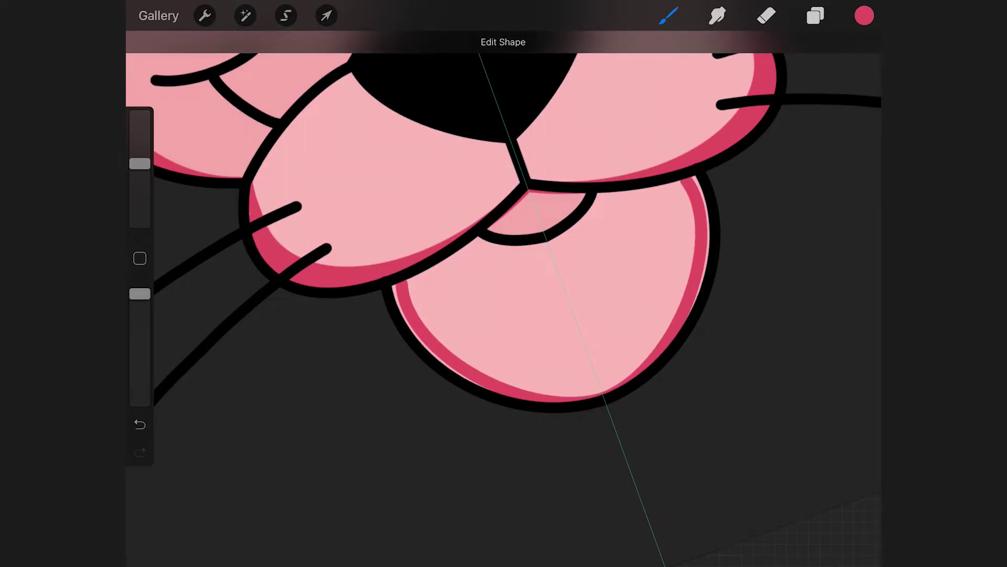
pyautogui.moveTo(694, 310)
pyautogui.mouseDown()
pyautogui.moveTo(707, 252)
pyautogui.moveTo(703, 190)
pyautogui.moveTo(691, 176)
pyautogui.mouseUp()
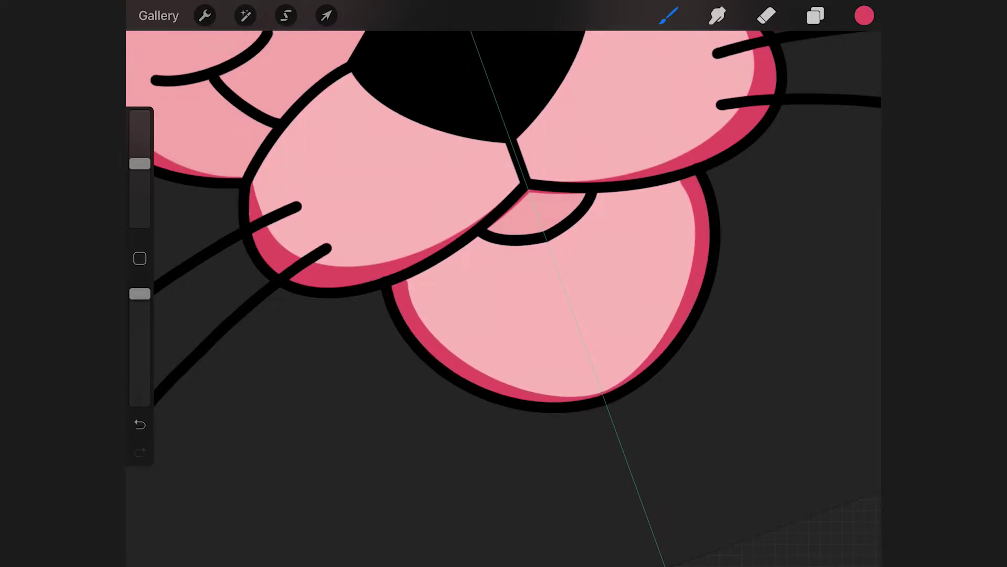
pyautogui.scroll(-3, 504, 283)
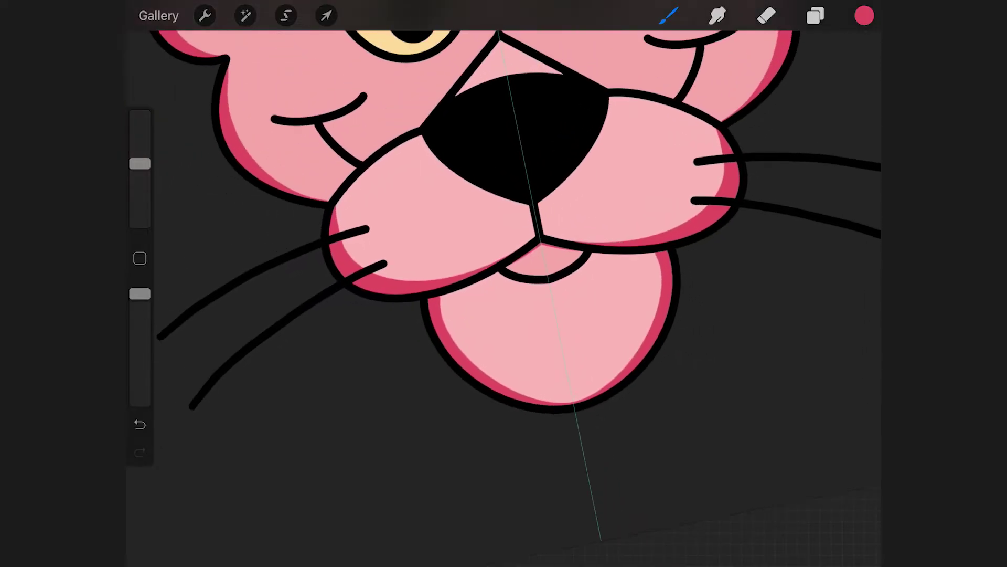
pyautogui.scroll(-3, 504, 283)
pyautogui.scroll(-5, 504, 283)
pyautogui.scroll(5, 504, 284)
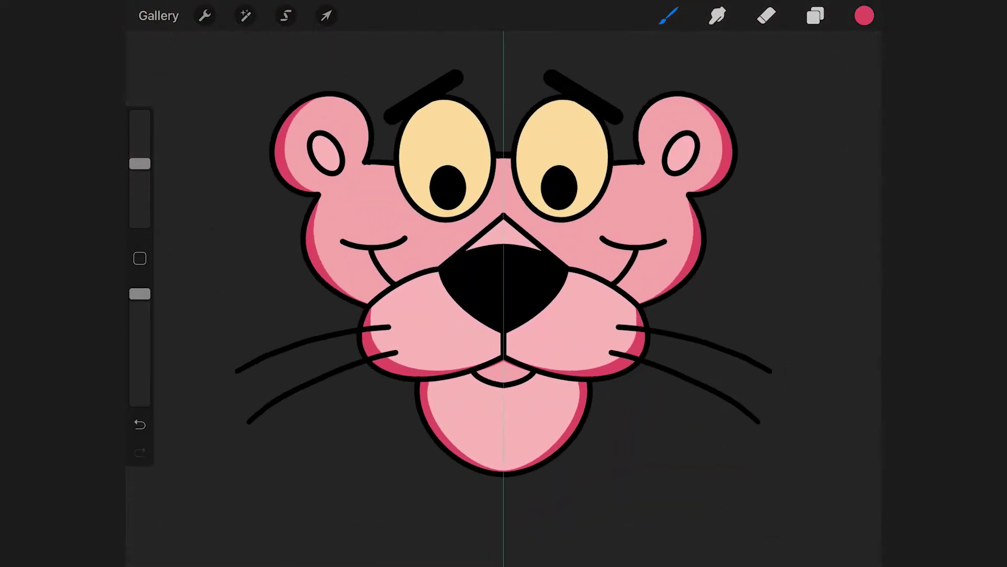
# Step: Shade the outer edges of both eyes in lighter pink, erasing excess below them
pyautogui.click(864, 16)
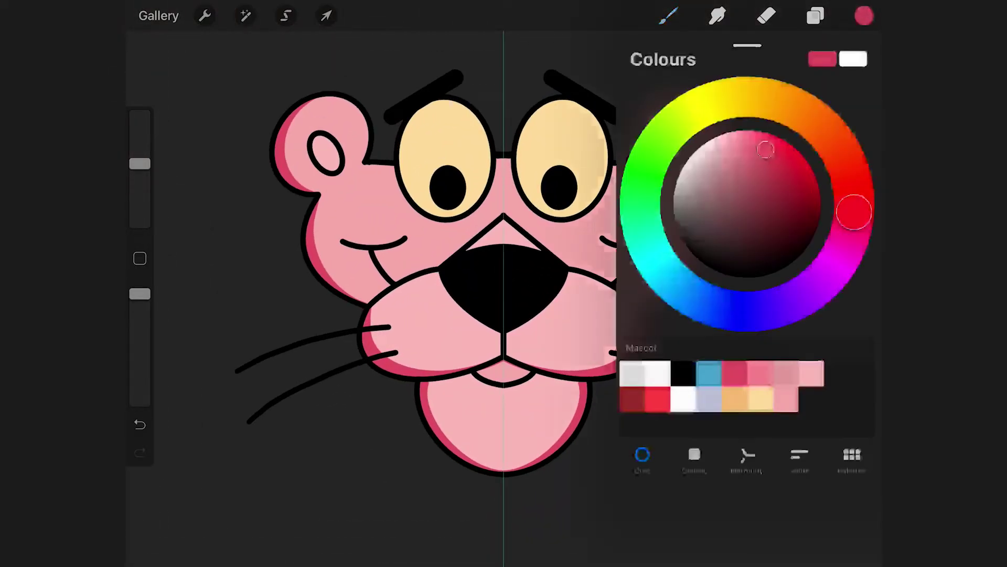
pyautogui.click(760, 372)
pyautogui.click(864, 15)
pyautogui.click(669, 16)
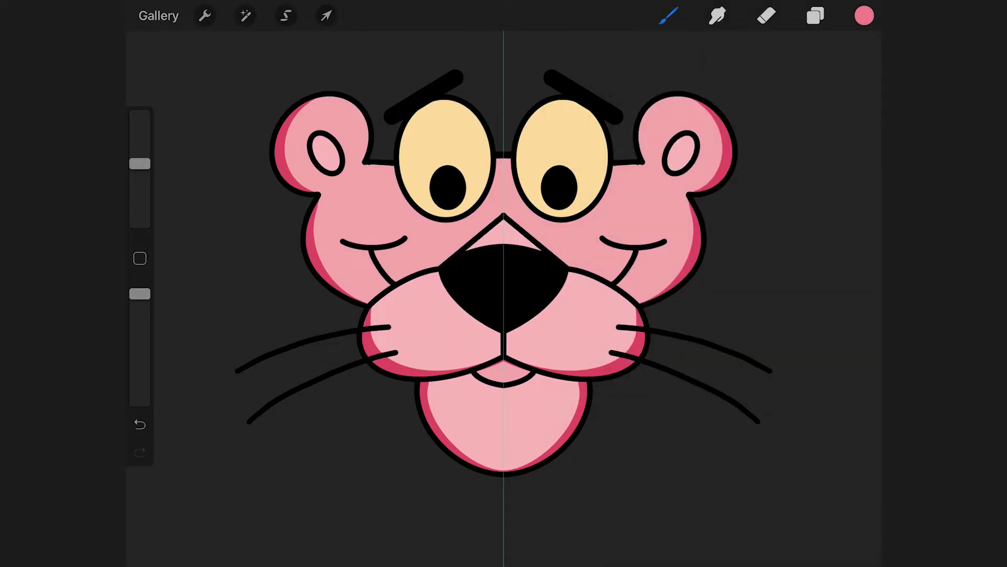
pyautogui.scroll(2, 525, 263)
pyautogui.scroll(3, 524, 262)
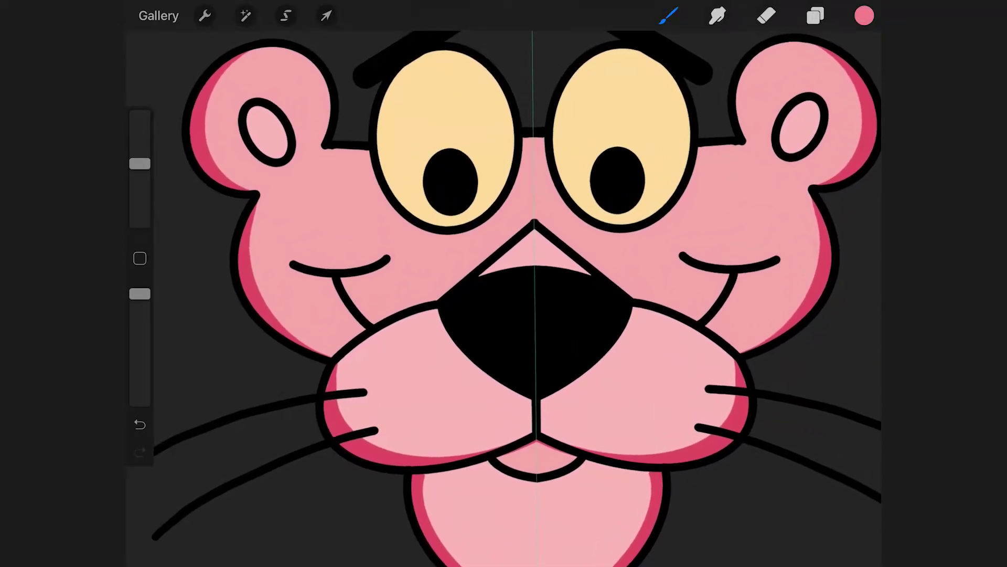
pyautogui.scroll(2, 525, 283)
pyautogui.scroll(1, 525, 283)
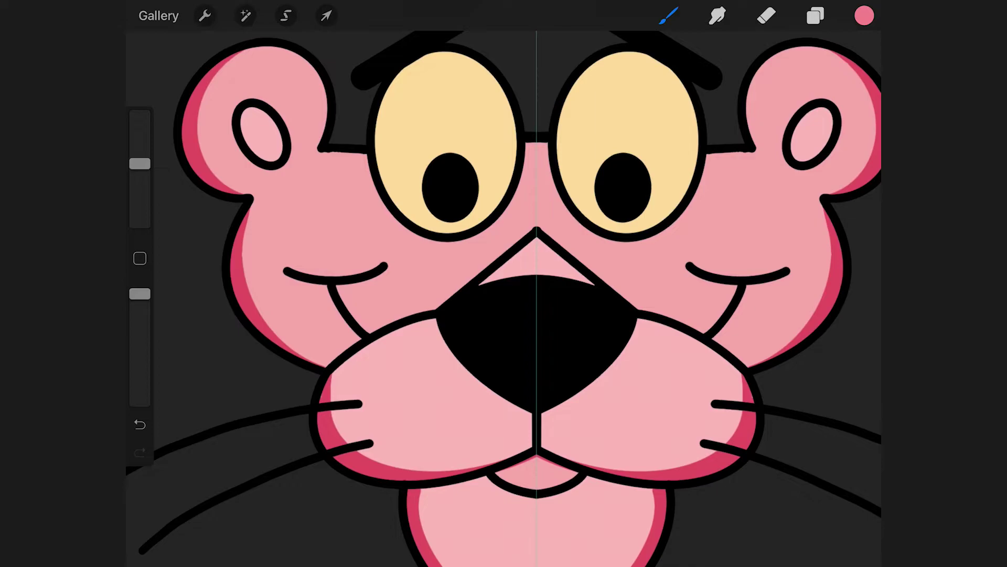
pyautogui.moveTo(720, 154); pyautogui.dragTo(655, 232)
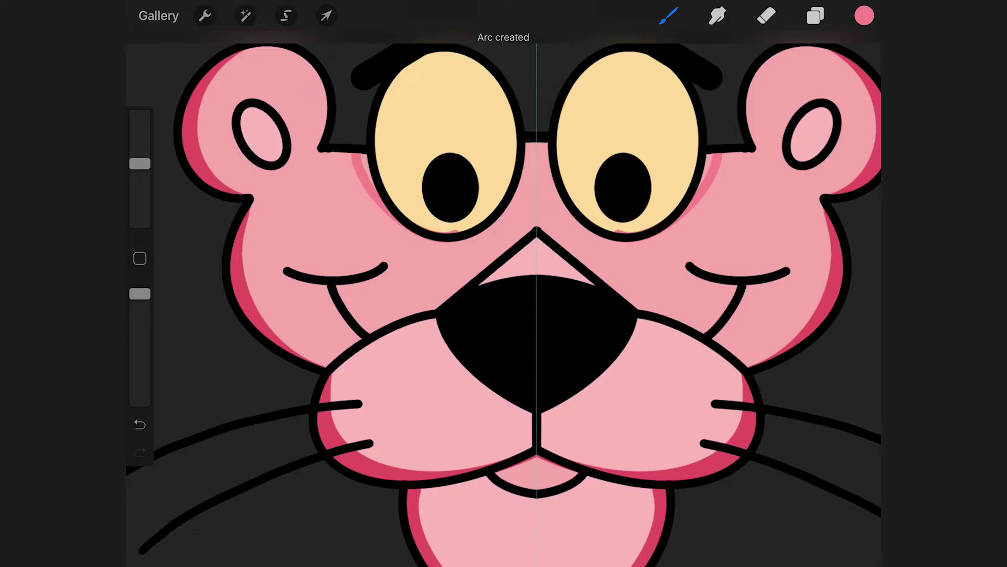
pyautogui.click(694, 187)
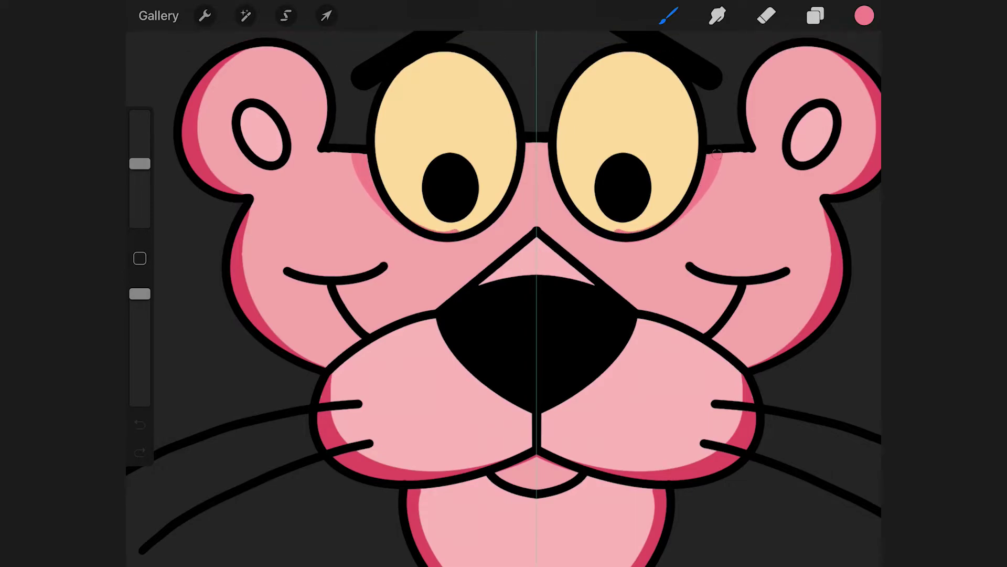
pyautogui.click(767, 16)
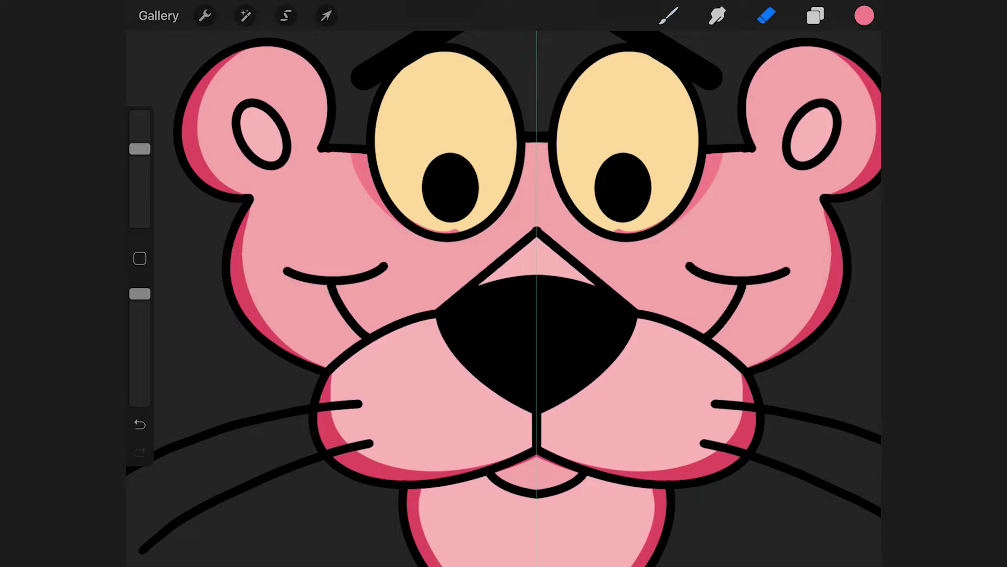
pyautogui.moveTo(664, 220); pyautogui.dragTo(614, 234)
# Step: Shade the lower edges of the nose in lighter pink, cleaning up near the tip
pyautogui.click(669, 16)
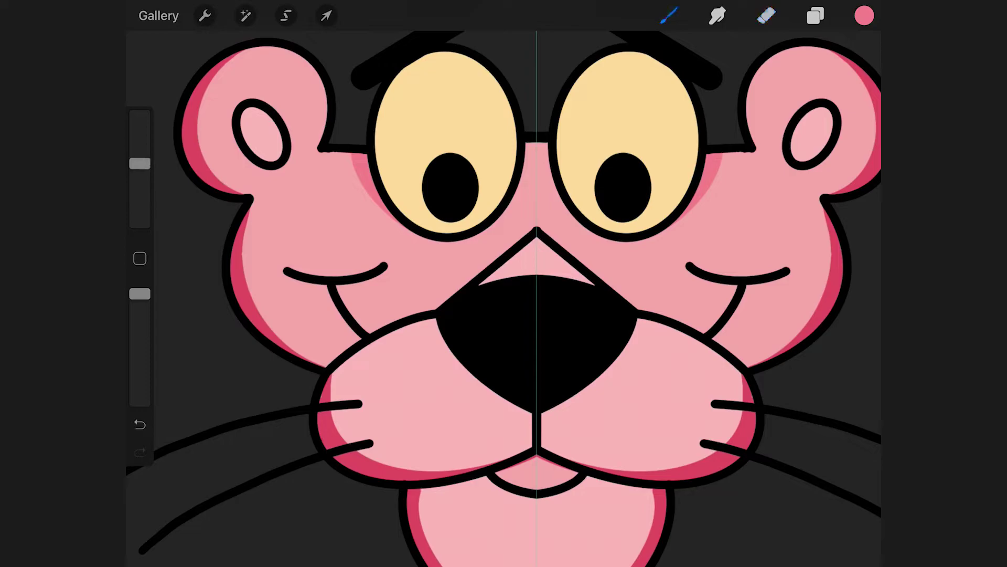
pyautogui.moveTo(646, 320)
pyautogui.mouseDown()
pyautogui.moveTo(614, 362)
pyautogui.moveTo(562, 402)
pyautogui.moveTo(538, 404)
pyautogui.mouseUp()
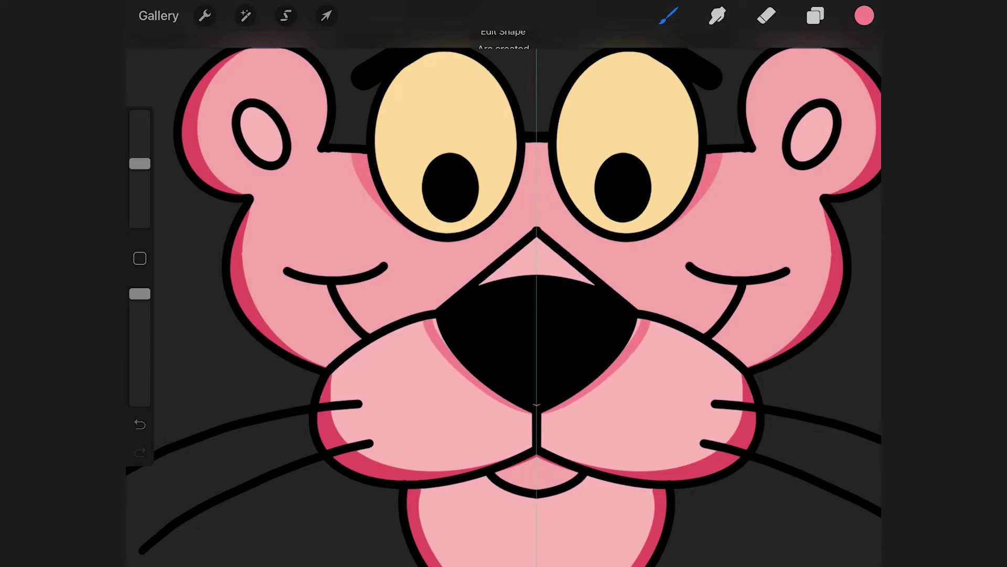
pyautogui.click(622, 344)
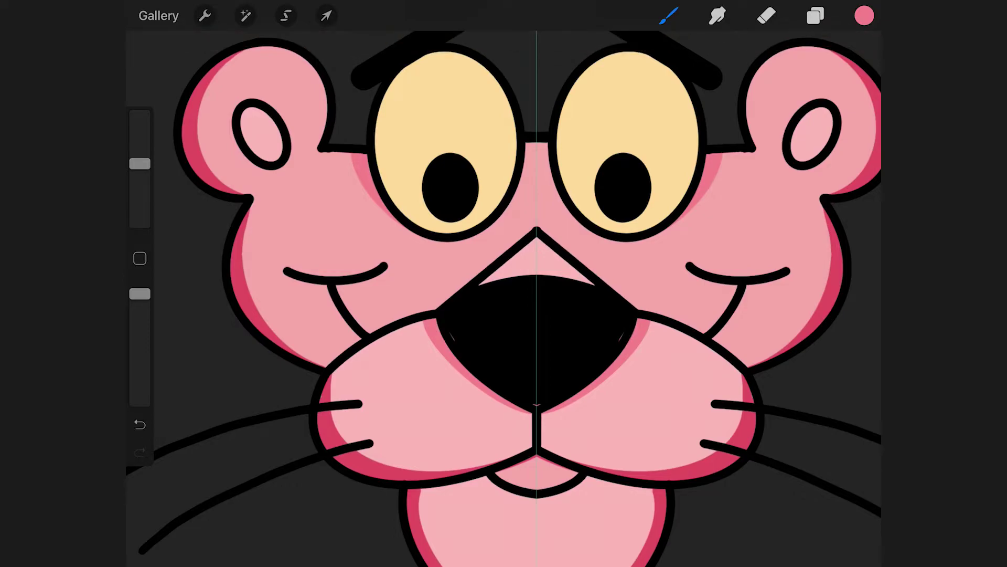
pyautogui.click(767, 15)
pyautogui.moveTo(622, 329); pyautogui.dragTo(539, 399)
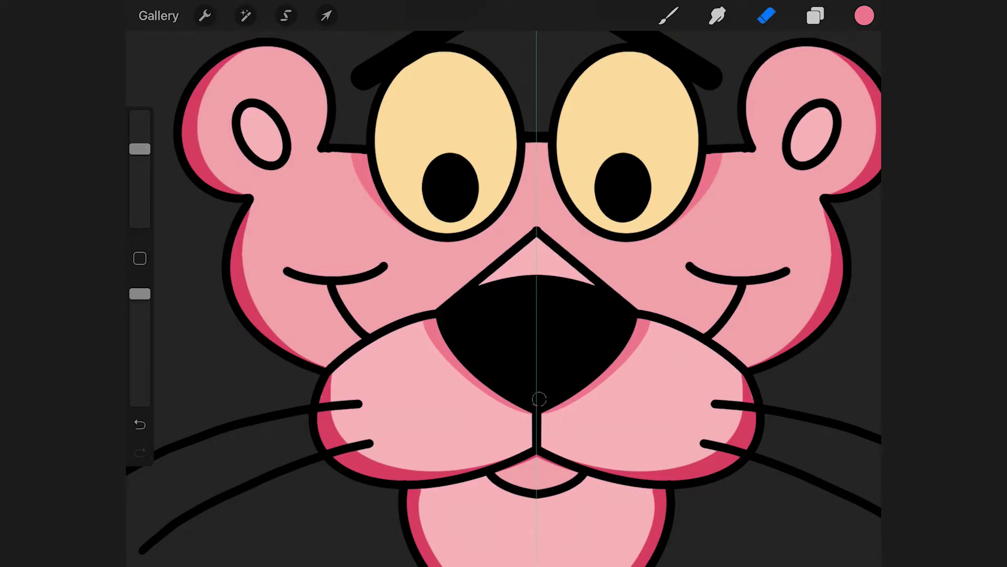
pyautogui.click(669, 15)
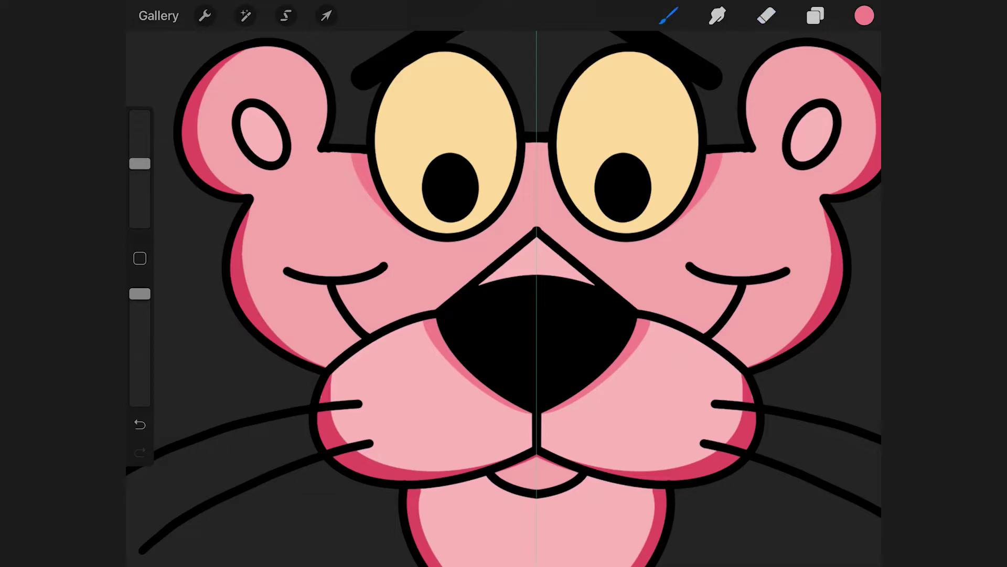
pyautogui.scroll(-3, 514, 294)
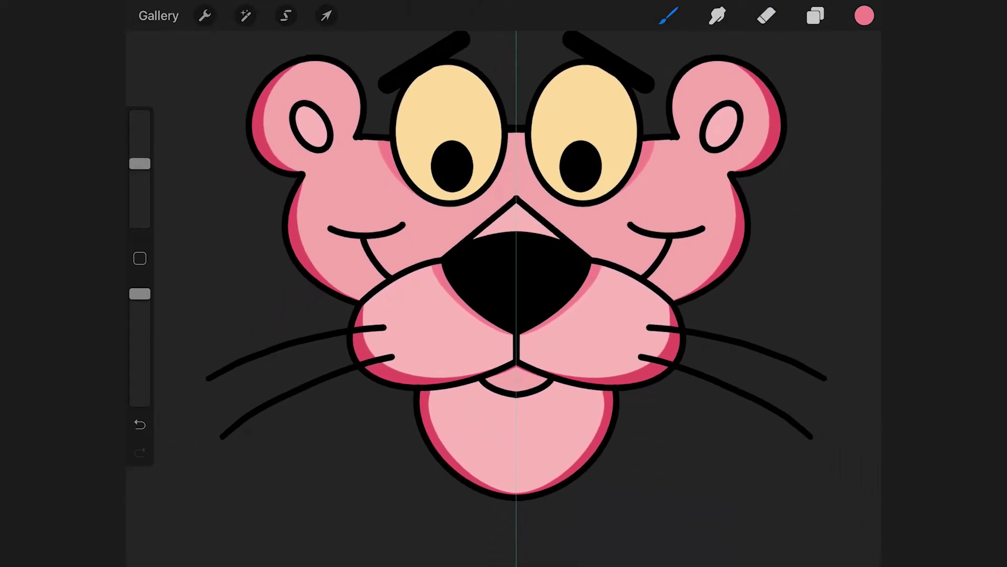
# Step: Brush crimson shading along the inner edge of the ear hole, undoing the QuickShape arc snap
pyautogui.scroll(-5, 514, 294)
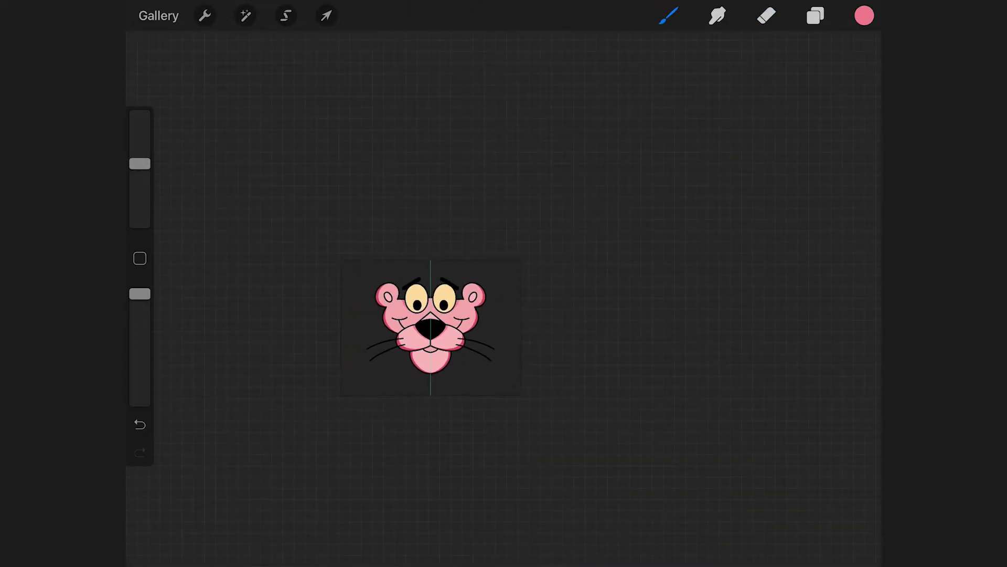
pyautogui.scroll(4, 504, 283)
pyautogui.scroll(1, 504, 283)
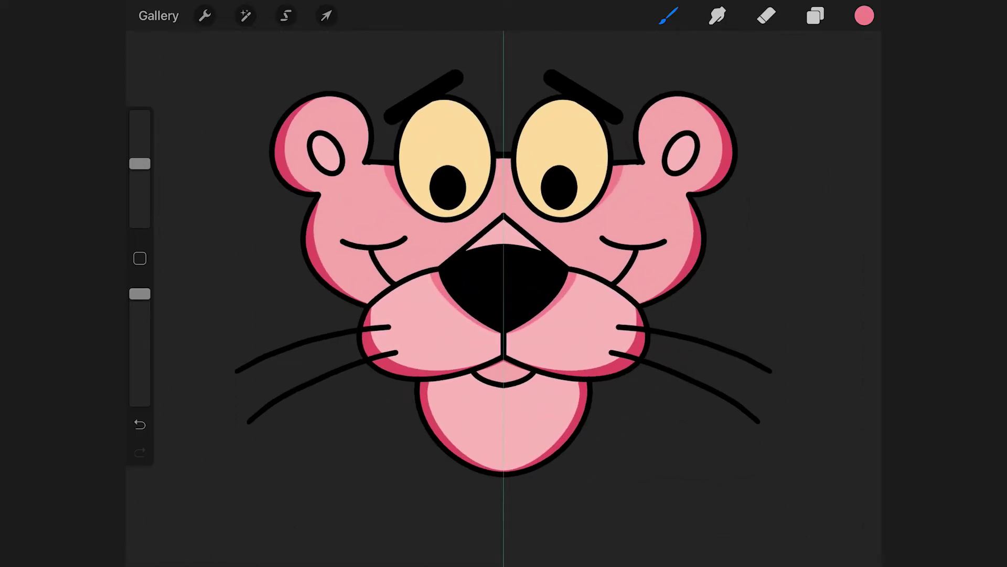
pyautogui.scroll(5, 472, 210)
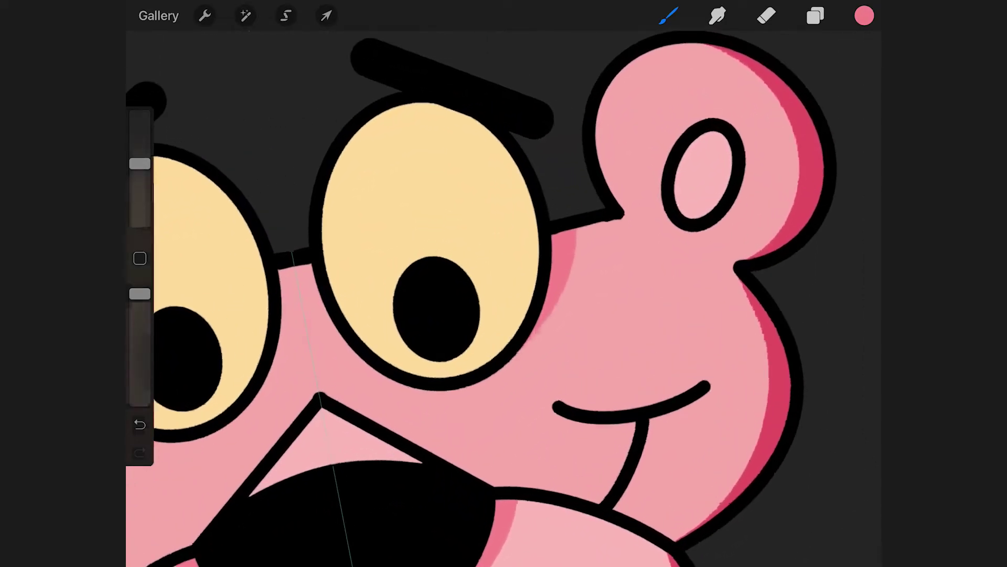
pyautogui.click(864, 15)
pyautogui.click(735, 373)
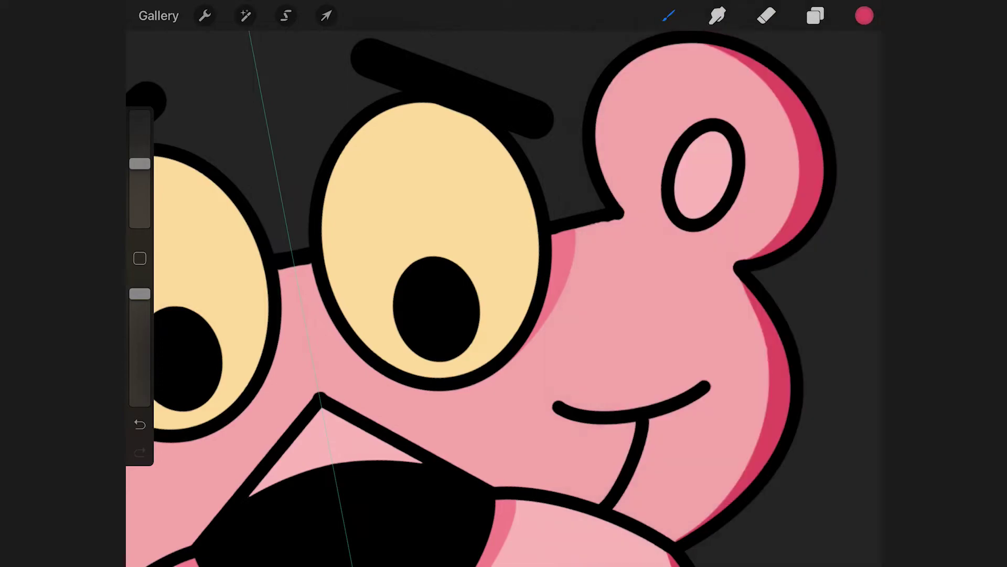
pyautogui.click(865, 16)
pyautogui.moveTo(712, 128); pyautogui.dragTo(687, 221)
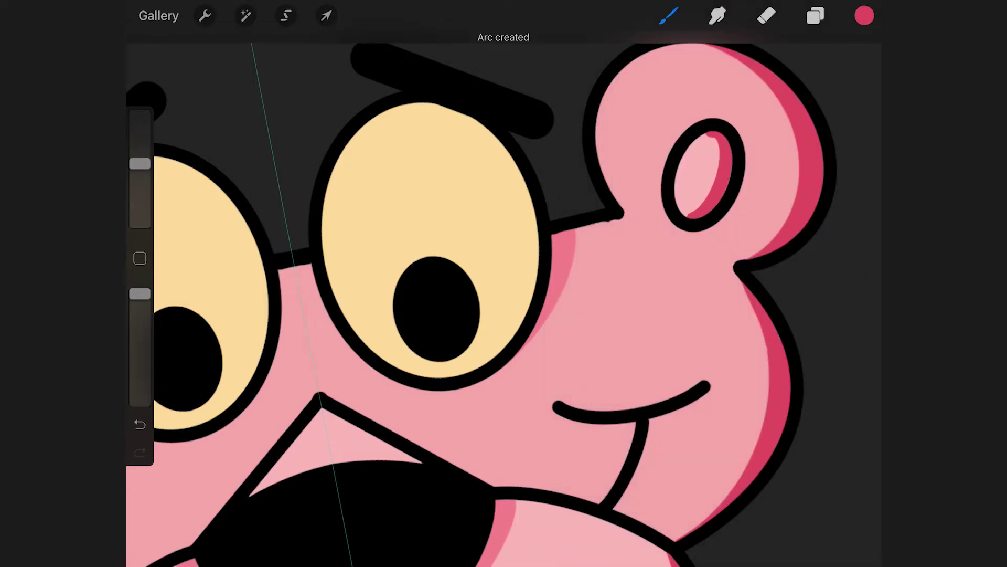
pyautogui.hotkey('ctrl', 'z')
# Step: Erase excess crimson at the top and bottom of the ear hole, then return to the brush
pyautogui.click(766, 15)
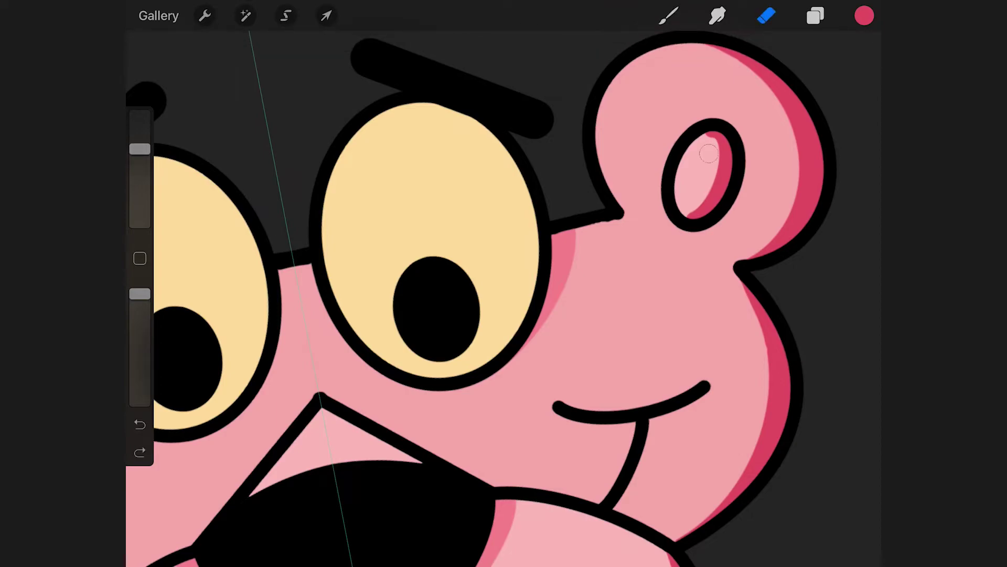
pyautogui.moveTo(708, 144); pyautogui.dragTo(703, 138)
pyautogui.moveTo(695, 196); pyautogui.dragTo(682, 210)
pyautogui.press('b')
pyautogui.scroll(-5, 504, 293)
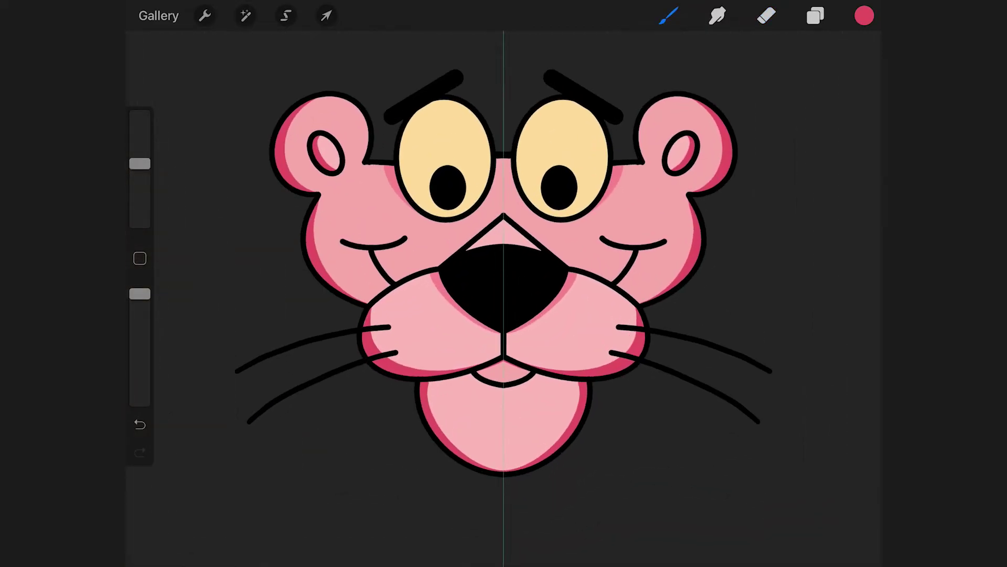
# Step: Brush peach shading along the outer and upper edges of both cream eyes
pyautogui.click(865, 15)
pyautogui.click(734, 398)
pyautogui.click(865, 15)
pyautogui.moveTo(580, 104)
pyautogui.mouseDown()
pyautogui.moveTo(595, 152)
pyautogui.moveTo(574, 215)
pyautogui.moveTo(589, 202)
pyautogui.mouseUp()
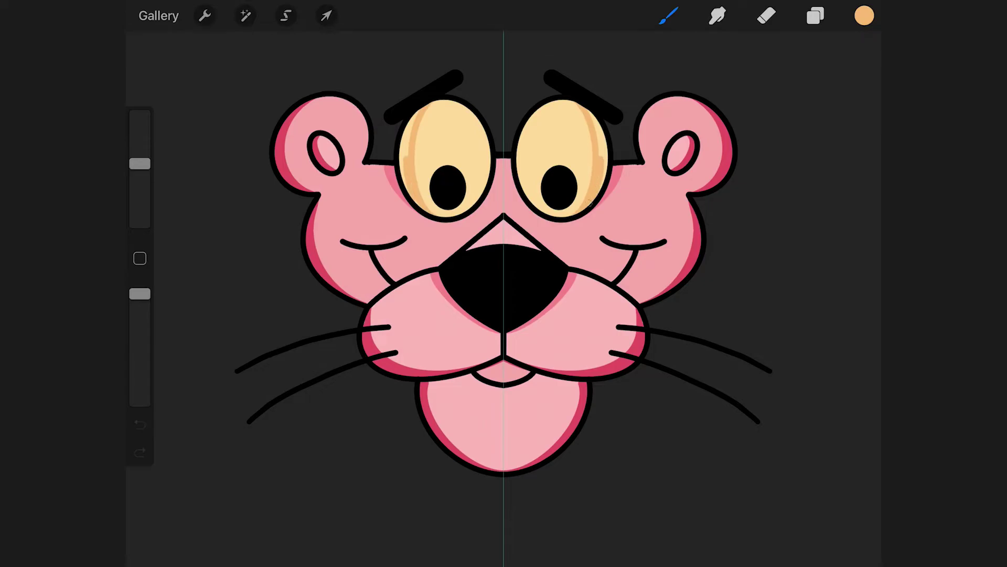
pyautogui.moveTo(587, 105); pyautogui.dragTo(599, 159)
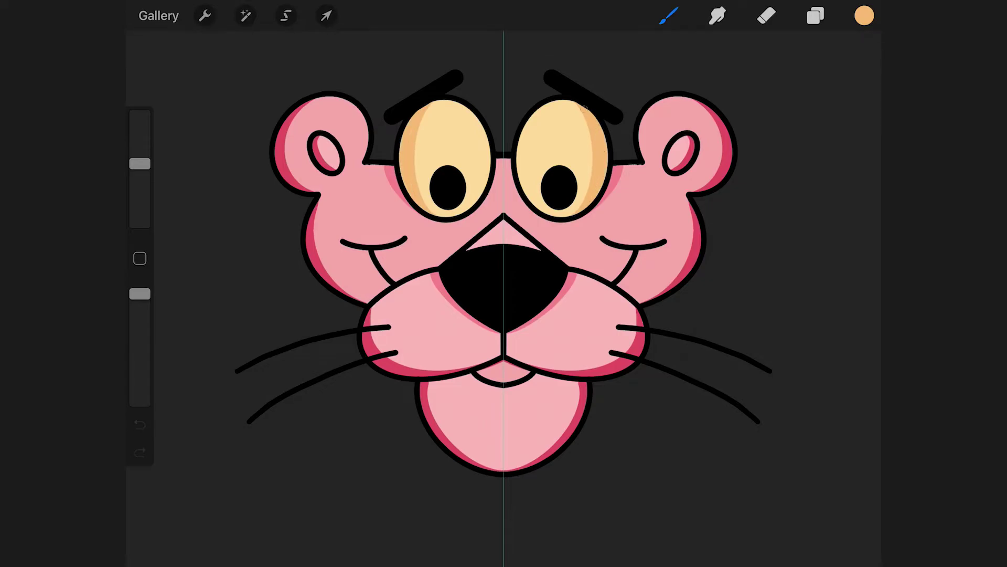
pyautogui.click(816, 16)
# Step: Select the lower Layer 2, pick white and enlarge the brush for a thick outline
pyautogui.click(734, 257)
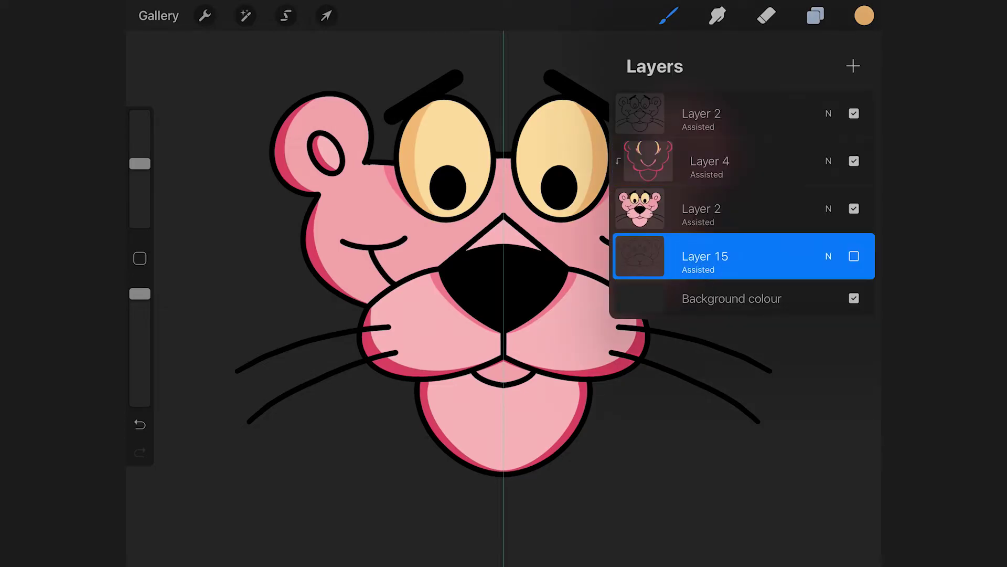
pyautogui.click(735, 209)
pyautogui.click(865, 16)
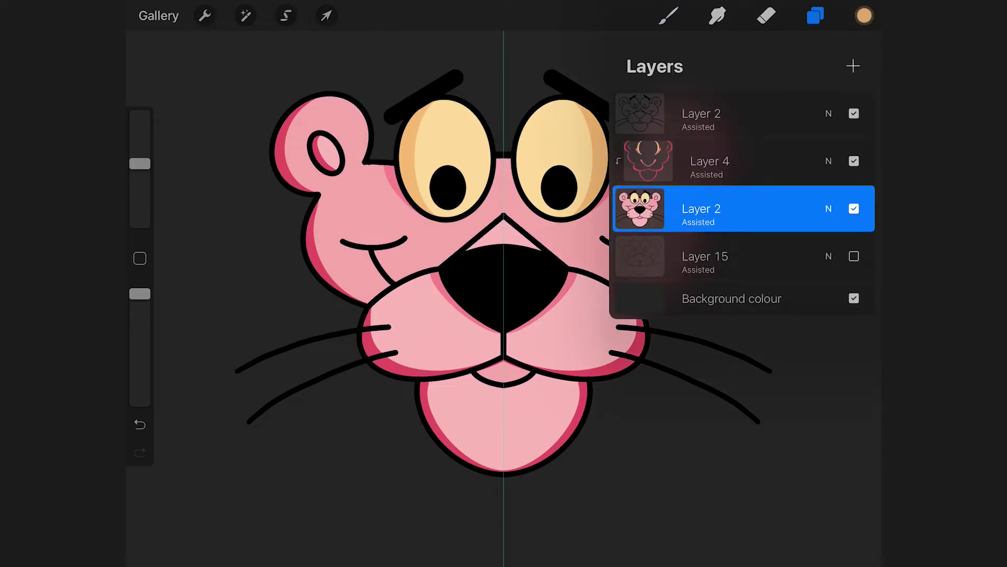
pyautogui.click(658, 373)
pyautogui.click(864, 16)
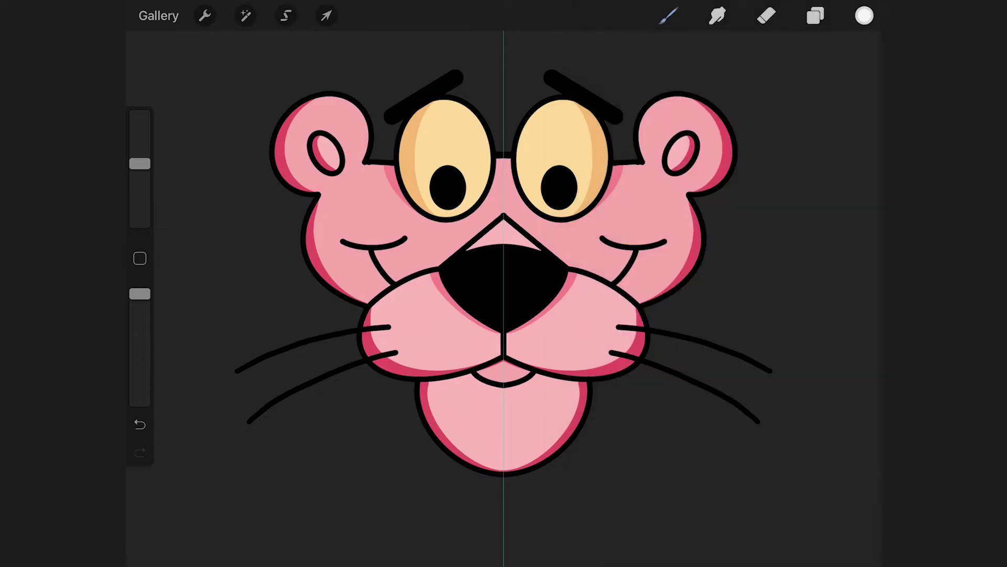
pyautogui.moveTo(139, 164); pyautogui.dragTo(140, 143)
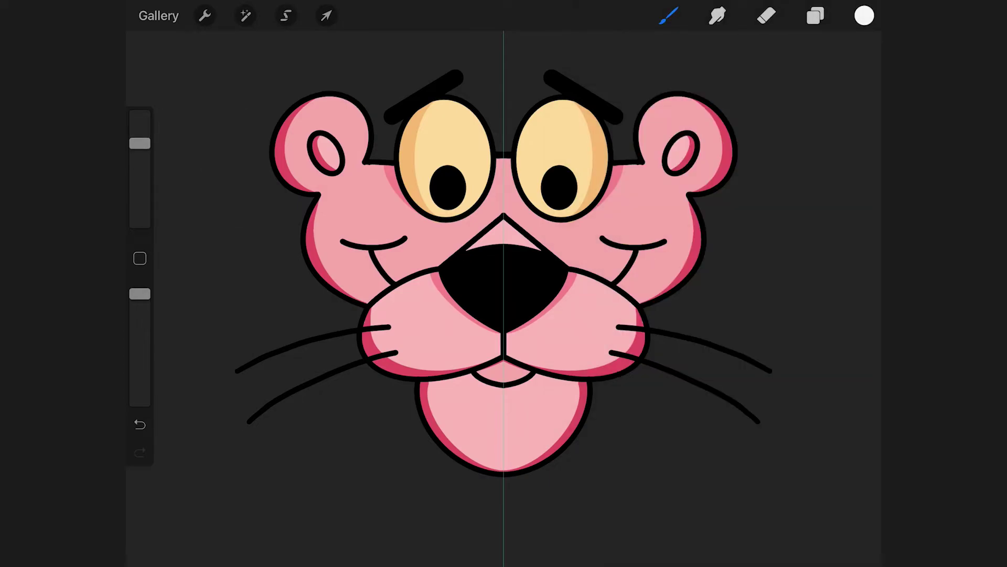
# Step: Trace the white outline from between ear and eye, over the ear tops and down the head sides
pyautogui.scroll(3, 315, 115)
pyautogui.scroll(2, 315, 116)
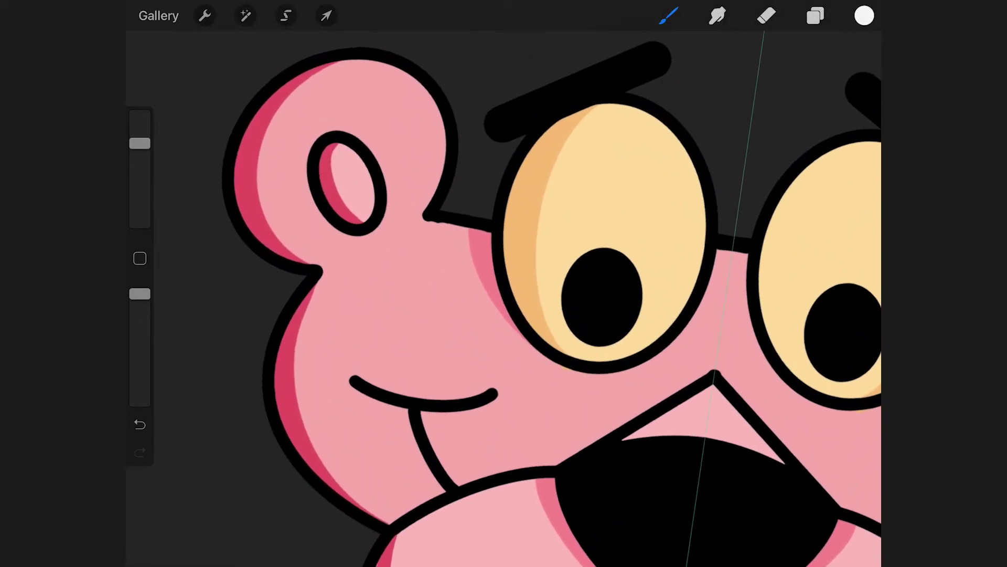
pyautogui.moveTo(494, 216); pyautogui.dragTo(440, 204)
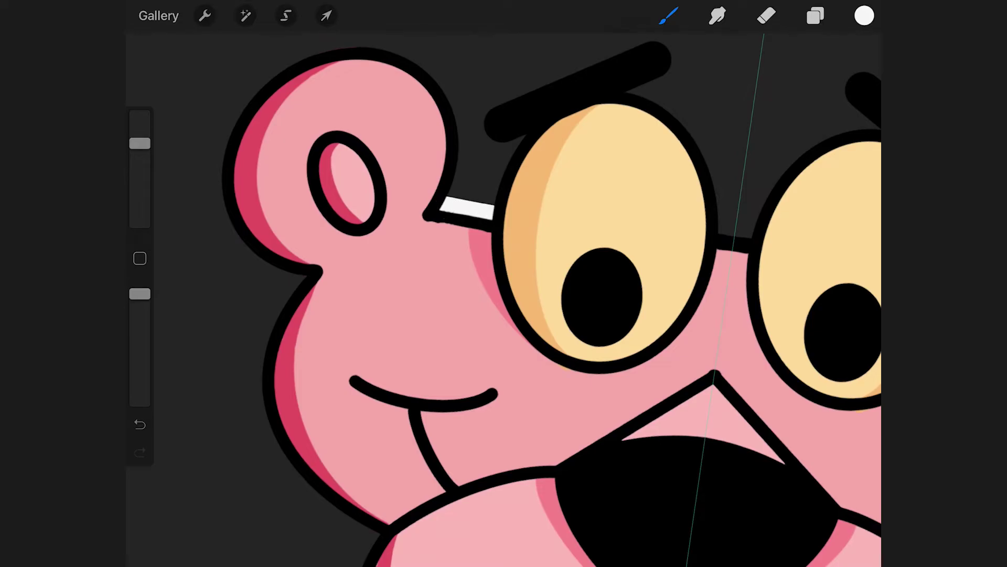
pyautogui.scroll(-5, 504, 283)
pyautogui.scroll(2, 504, 284)
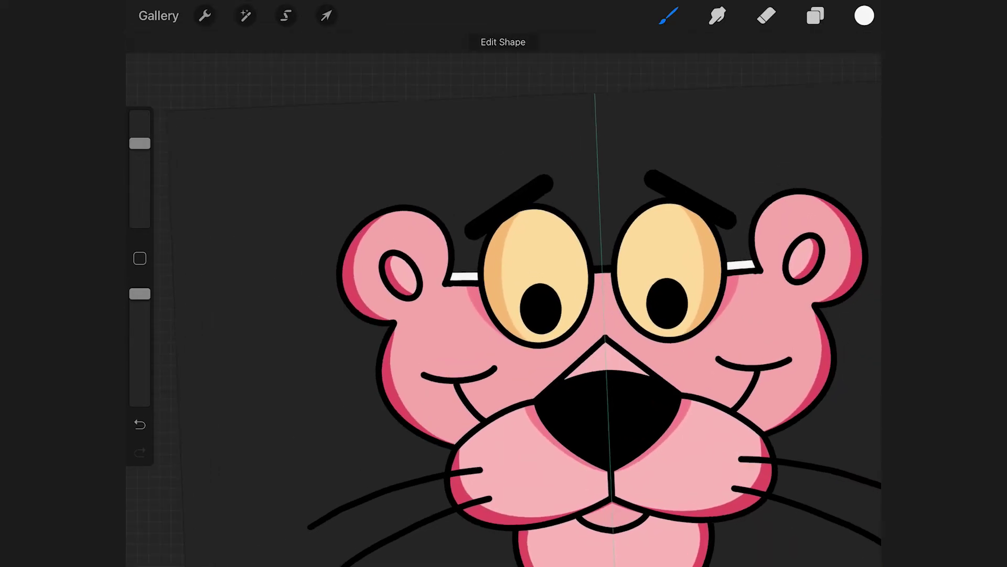
pyautogui.scroll(3, 504, 283)
pyautogui.moveTo(593, 310)
pyautogui.mouseDown()
pyautogui.moveTo(648, 315)
pyautogui.moveTo(672, 331)
pyautogui.mouseUp()
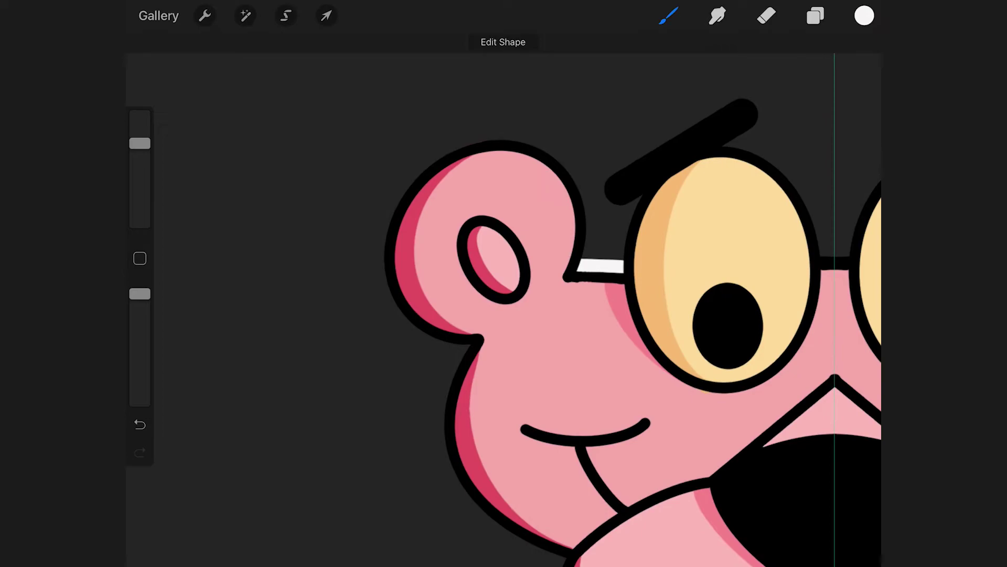
pyautogui.moveTo(614, 265); pyautogui.dragTo(641, 195)
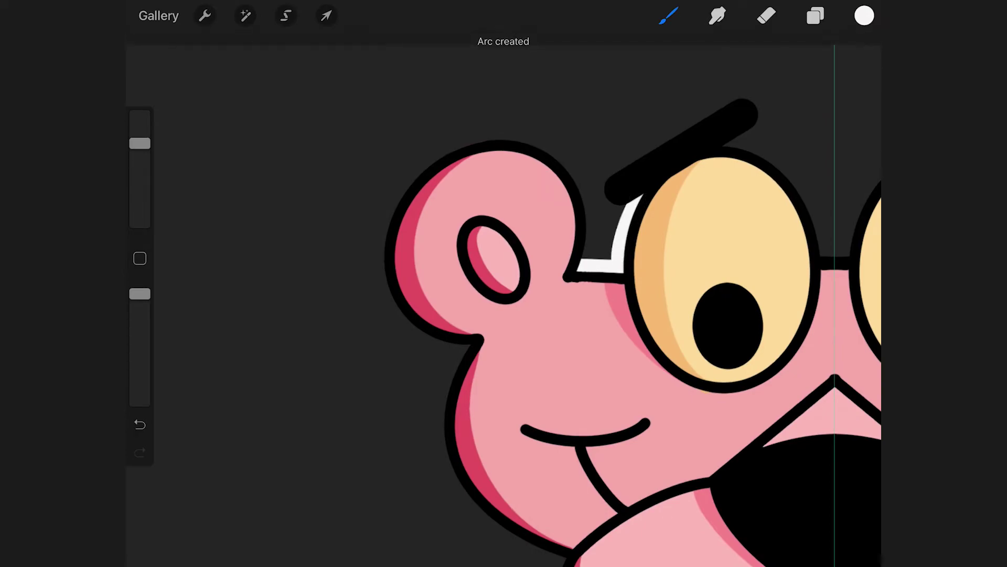
pyautogui.moveTo(584, 271)
pyautogui.mouseDown()
pyautogui.moveTo(587, 189)
pyautogui.moveTo(536, 137)
pyautogui.moveTo(505, 134)
pyautogui.moveTo(435, 160)
pyautogui.moveTo(389, 203)
pyautogui.moveTo(371, 255)
pyautogui.moveTo(400, 315)
pyautogui.moveTo(466, 346)
pyautogui.moveTo(474, 341)
pyautogui.mouseUp()
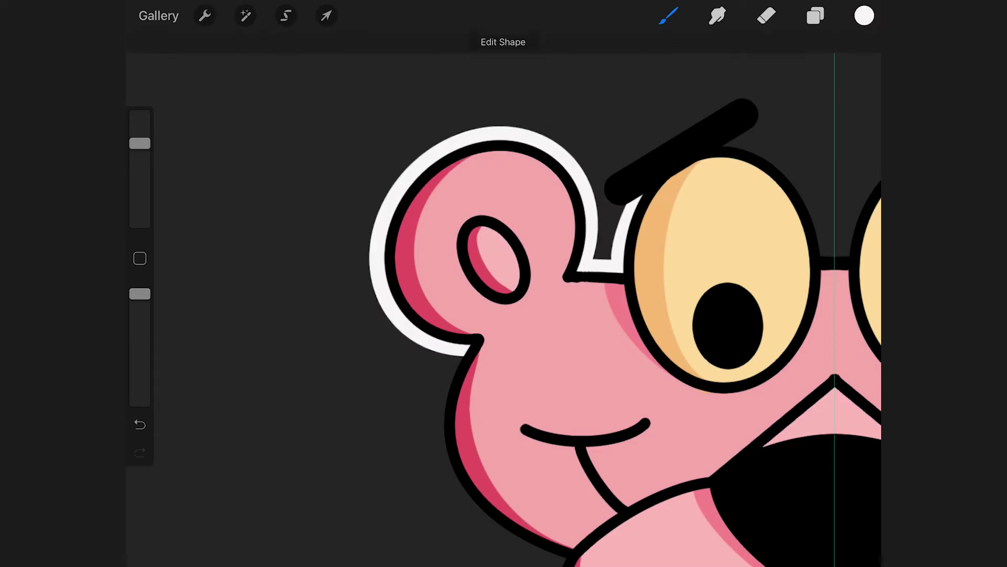
pyautogui.scroll(-3, 625, 310)
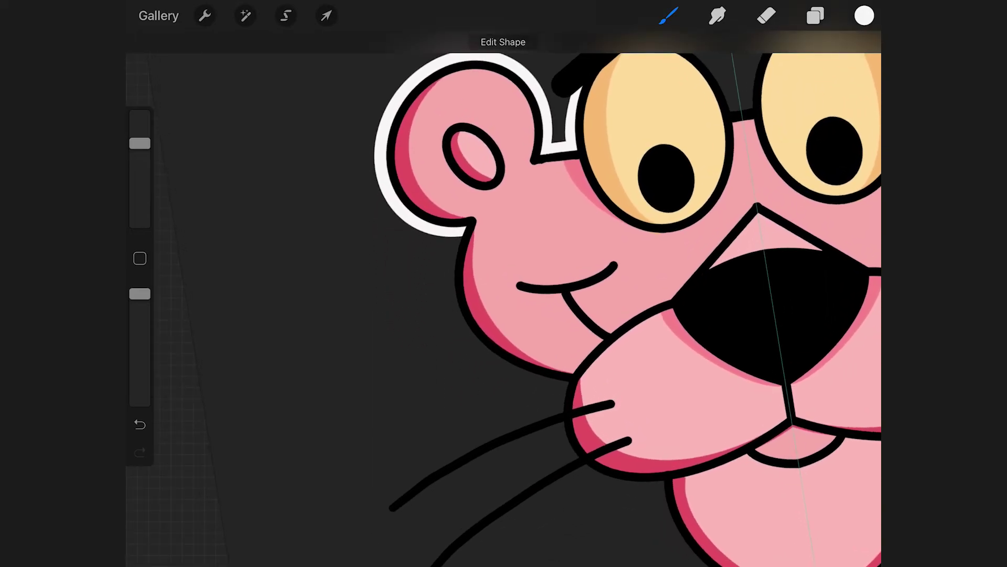
pyautogui.moveTo(465, 226)
pyautogui.mouseDown()
pyautogui.moveTo(504, 361)
pyautogui.moveTo(565, 383)
pyautogui.moveTo(557, 440)
pyautogui.moveTo(604, 478)
pyautogui.moveTo(662, 485)
pyautogui.mouseUp()
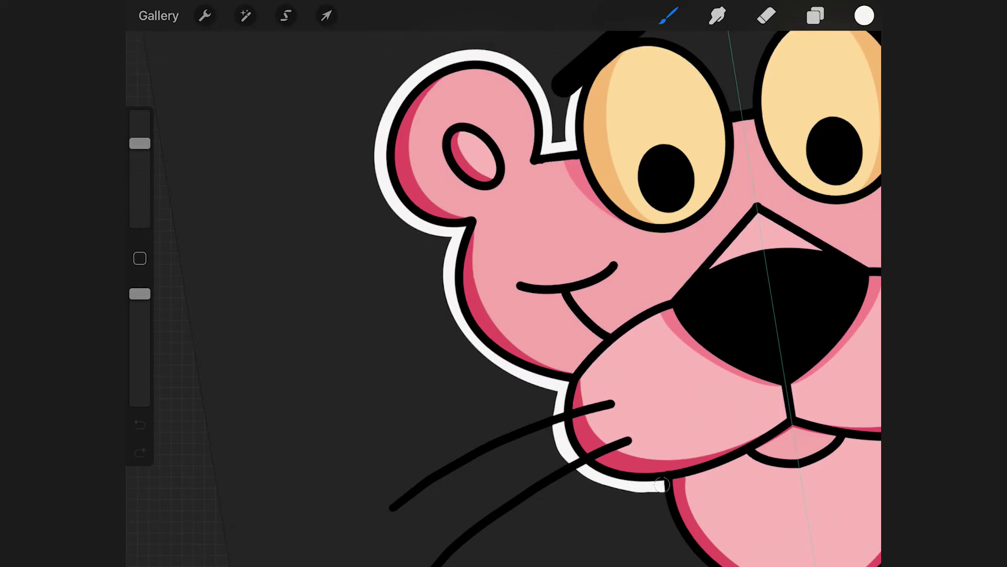
pyautogui.scroll(-5, 577, 294)
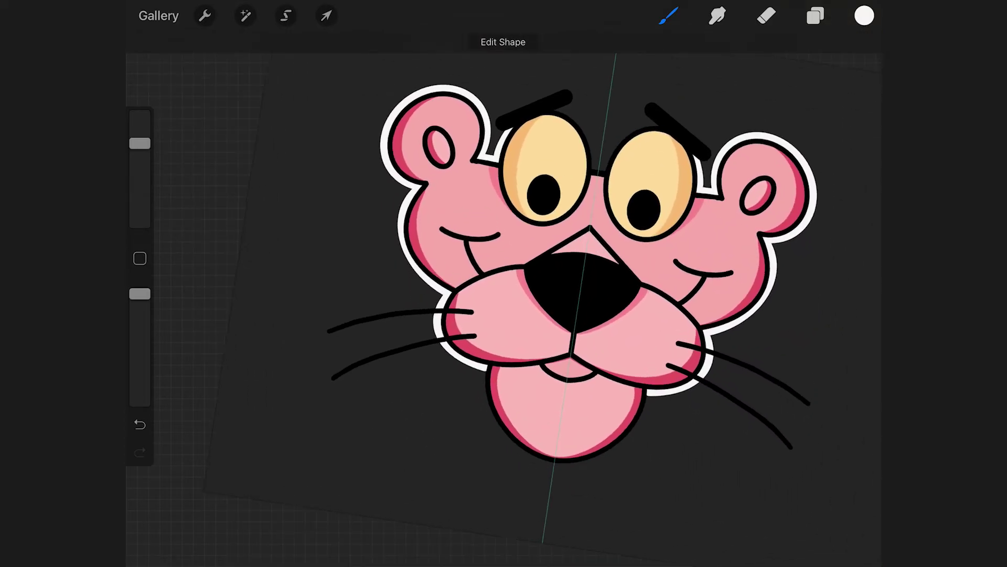
# Step: Draw a white outline along both sides of the chin, then undo the bad arc
pyautogui.scroll(3, 577, 294)
pyautogui.moveTo(496, 375)
pyautogui.mouseDown()
pyautogui.moveTo(505, 419)
pyautogui.moveTo(531, 458)
pyautogui.moveTo(593, 487)
pyautogui.mouseUp()
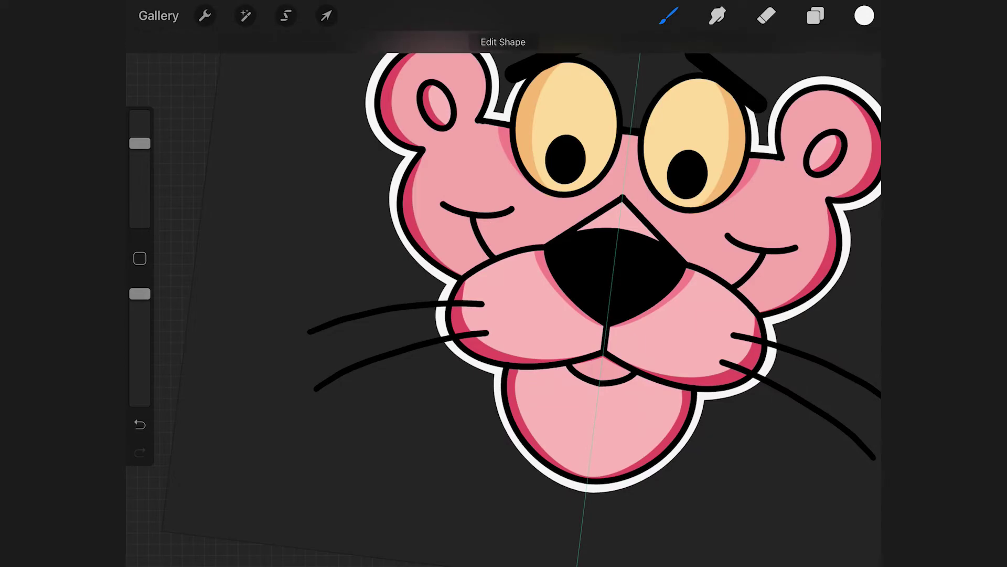
pyautogui.scroll(-3, 504, 293)
pyautogui.scroll(5, 503, 294)
pyautogui.hotkey('ctrl', 'z')
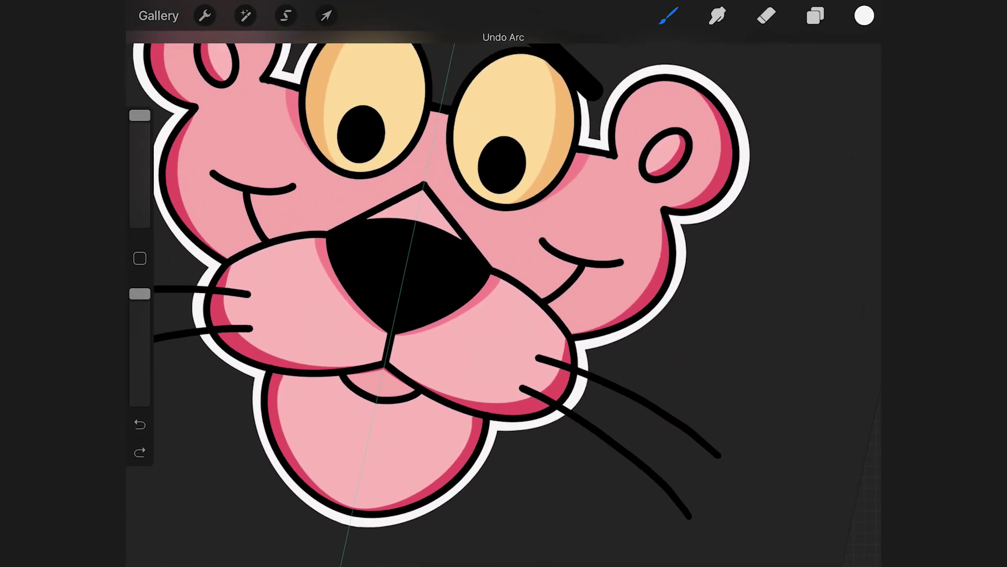
pyautogui.scroll(3, 525, 341)
pyautogui.scroll(2, 524, 341)
# Step: Trace white outlines along the upper and lower whiskers
pyautogui.moveTo(808, 400); pyautogui.dragTo(506, 227)
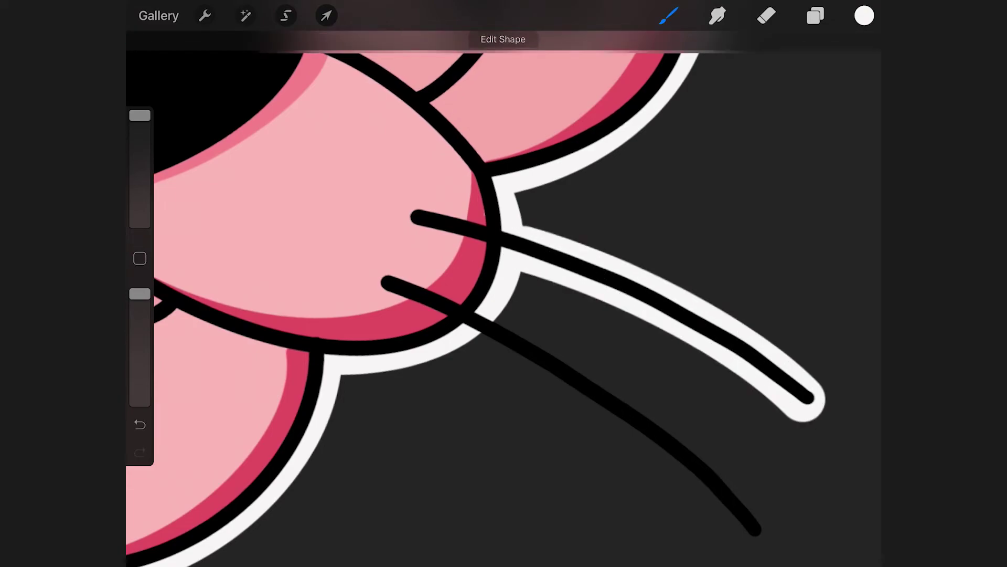
pyautogui.moveTo(756, 531)
pyautogui.mouseDown()
pyautogui.moveTo(490, 333)
pyautogui.moveTo(471, 339)
pyautogui.mouseUp()
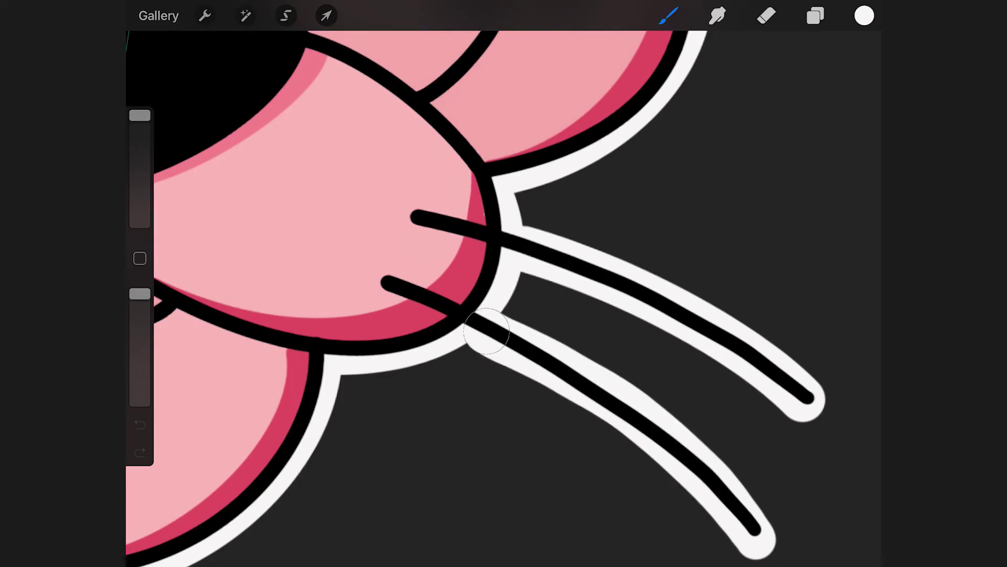
pyautogui.scroll(-10, 504, 283)
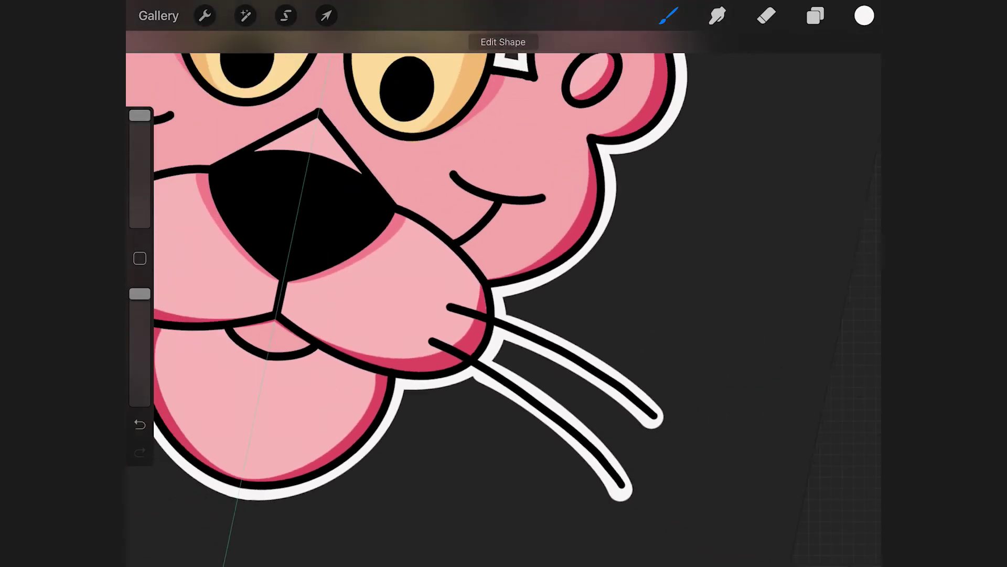
pyautogui.scroll(3, 503, 283)
pyautogui.scroll(3, 504, 284)
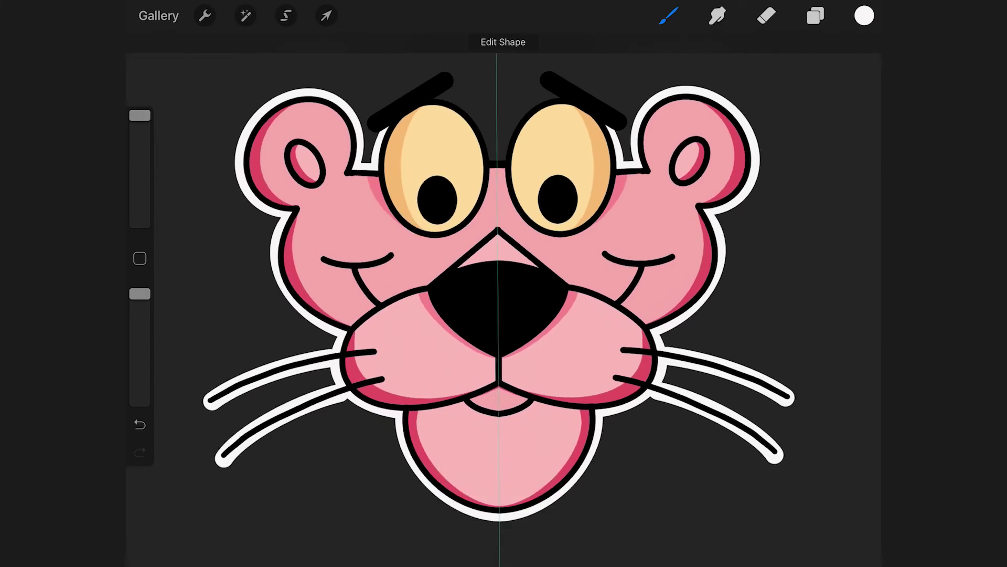
pyautogui.scroll(5, 504, 284)
# Step: Outline the tops of both eyes and eyebrows in white, wrapping around the eyebrow ends
pyautogui.hotkey('ctrl', 'z')
pyautogui.moveTo(426, 346); pyautogui.dragTo(324, 229)
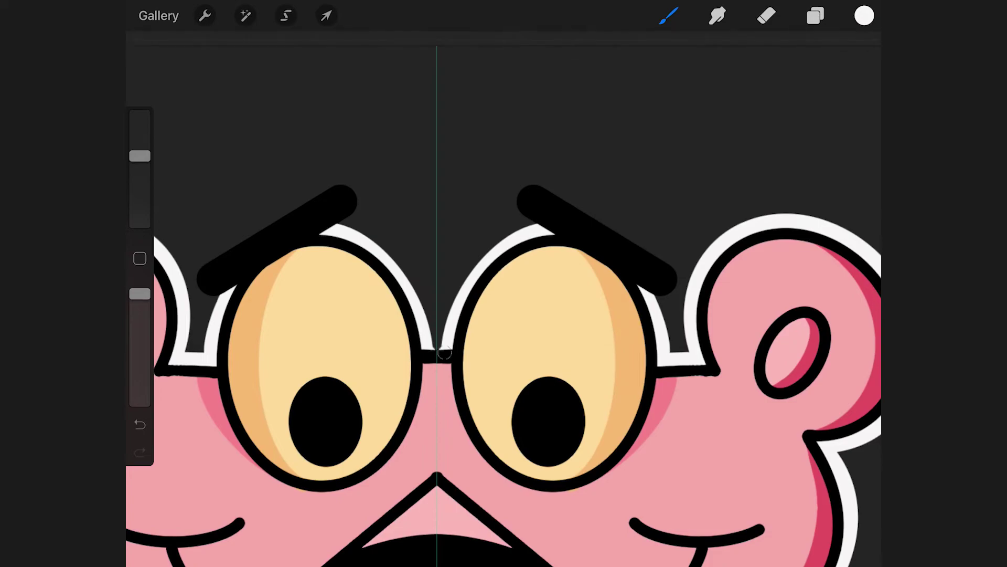
pyautogui.moveTo(431, 353); pyautogui.dragTo(431, 348)
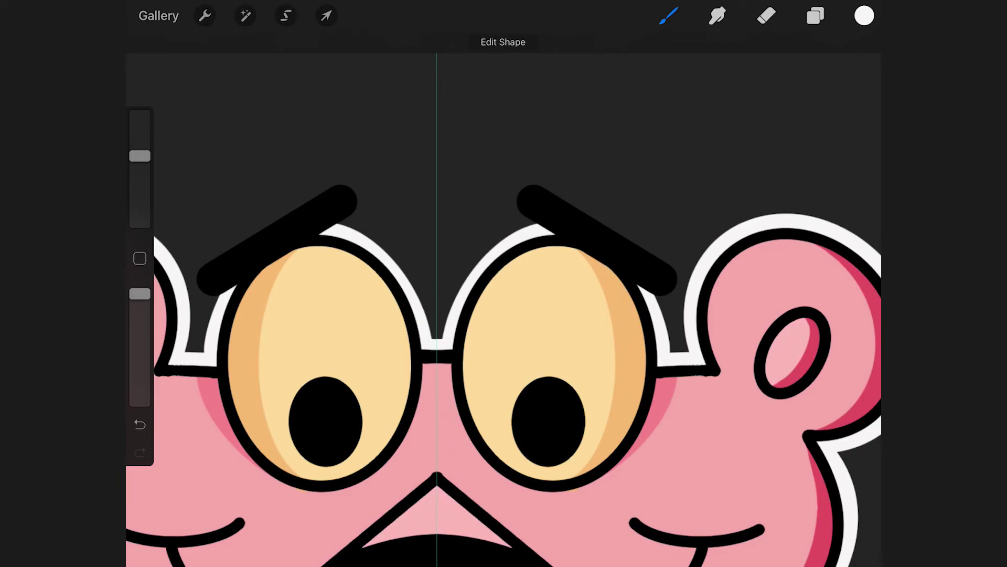
pyautogui.moveTo(677, 268); pyautogui.dragTo(539, 189)
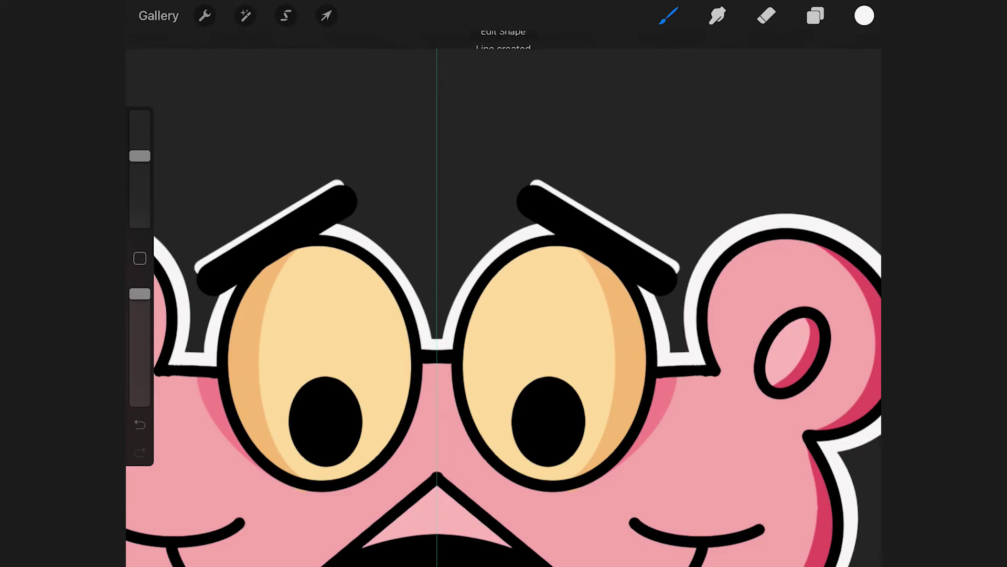
pyautogui.scroll(5, 504, 309)
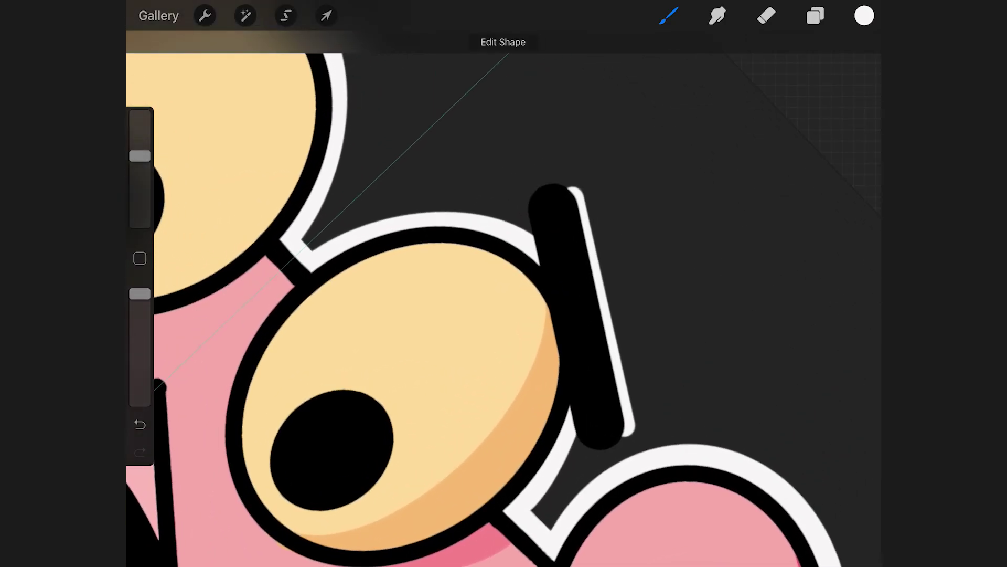
pyautogui.moveTo(583, 197); pyautogui.dragTo(534, 236)
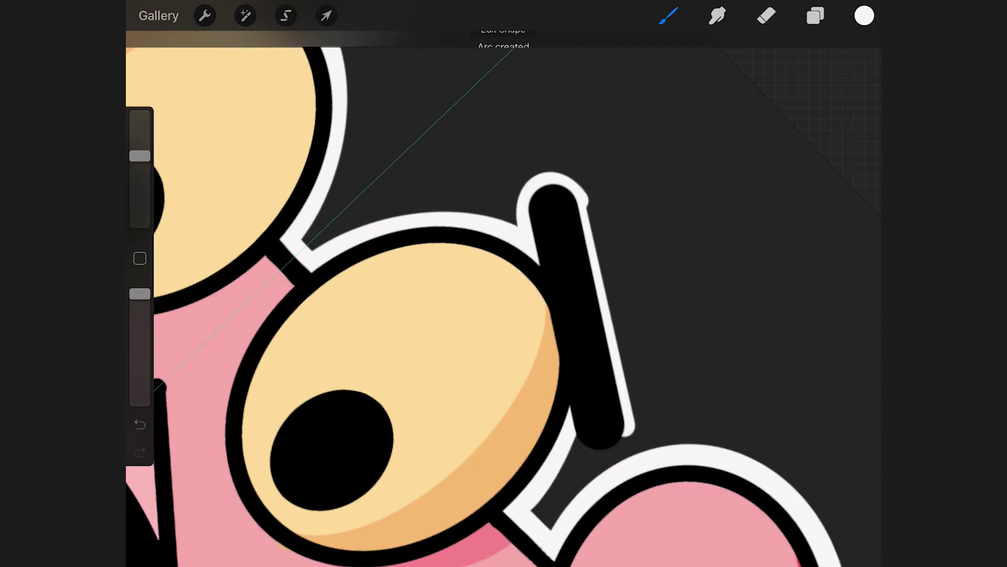
# Step: Erase a stray white bit by the eyebrow, undo it, and fill white around the eyebrow's lower end
pyautogui.press('e')
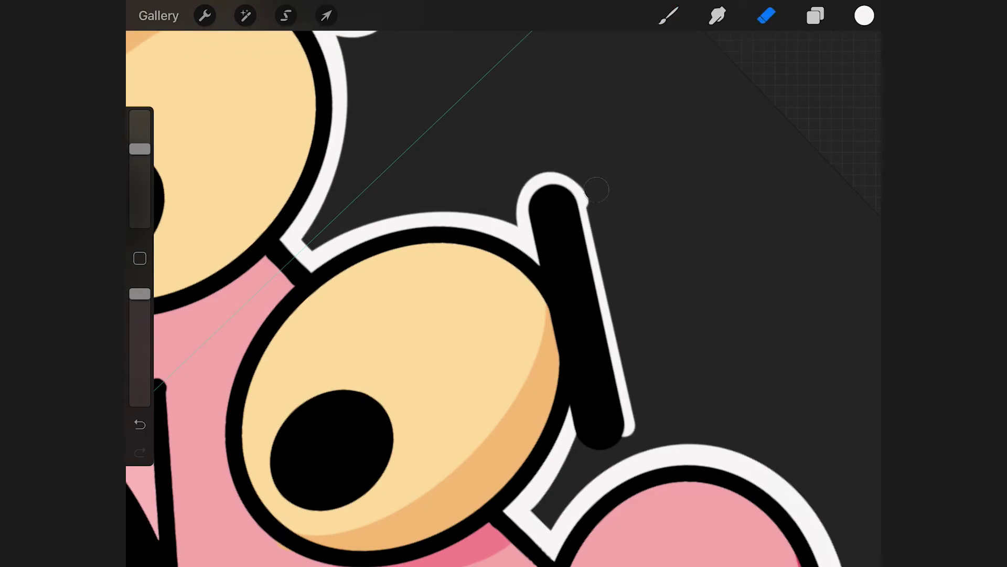
pyautogui.moveTo(598, 190); pyautogui.dragTo(595, 194)
pyautogui.press('b')
pyautogui.hotkey('ctrl', 'z')
pyautogui.moveTo(621, 415)
pyautogui.mouseDown()
pyautogui.moveTo(618, 437)
pyautogui.moveTo(574, 440)
pyautogui.mouseUp()
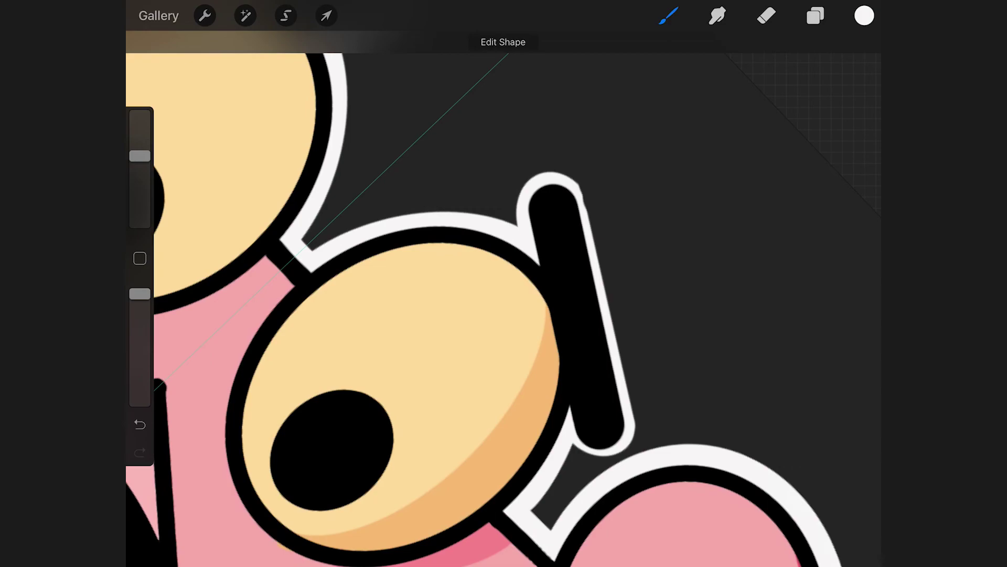
pyautogui.scroll(-10, 504, 309)
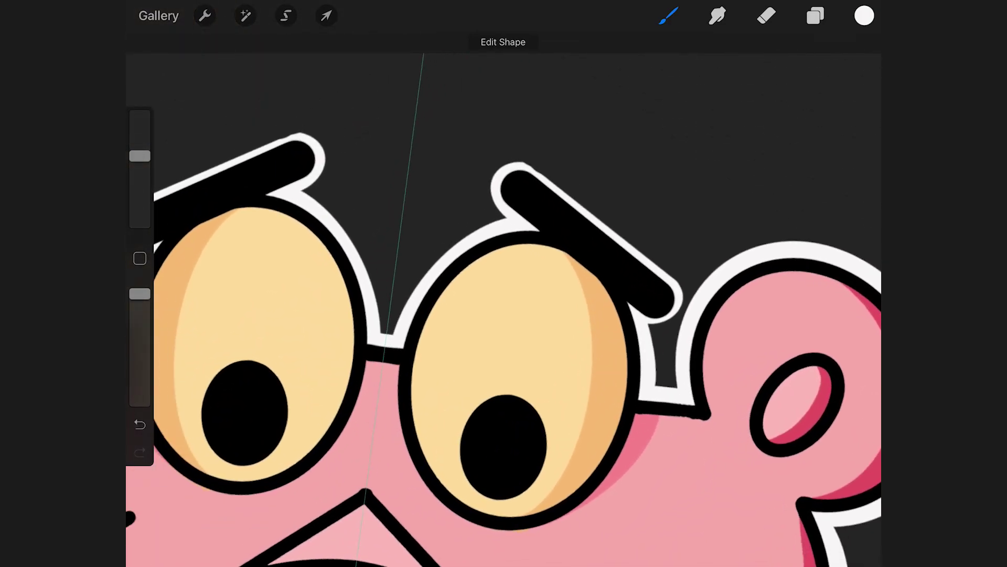